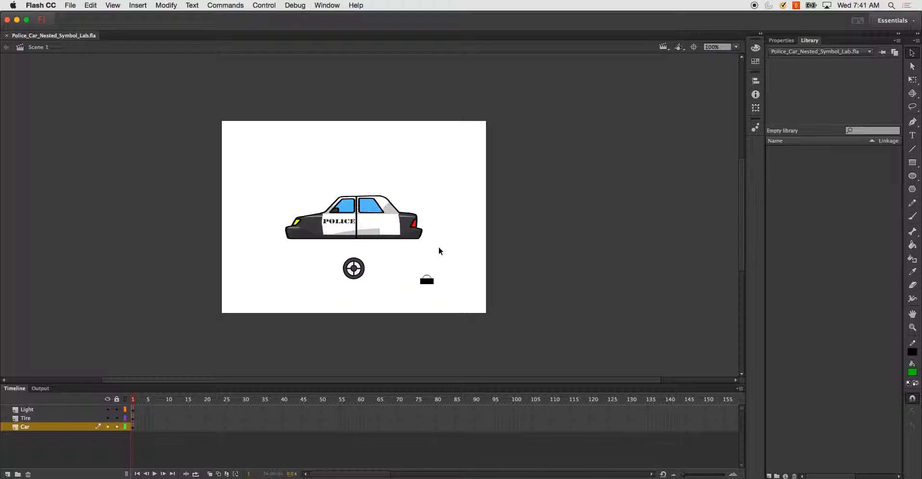
- Examine which artwork sits on the Car, Tire and Light layers, fitting the whole stage frame in view
drag(251, 180, 250, 205)
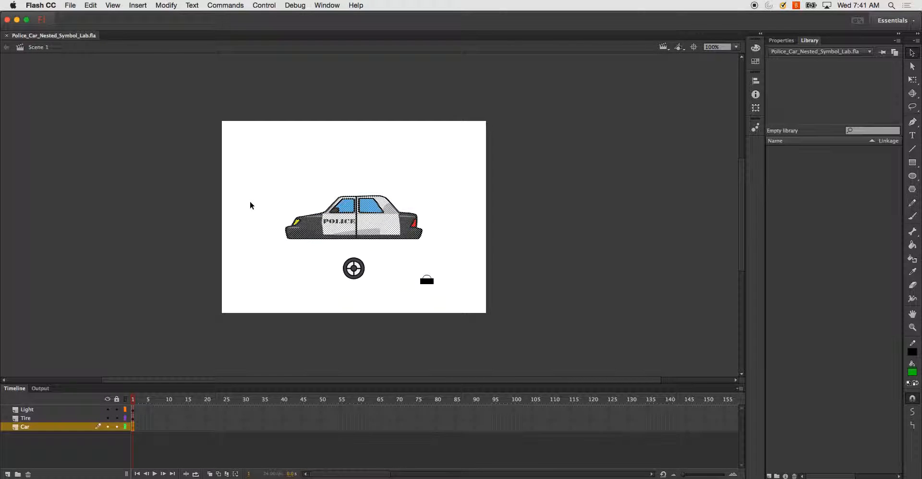
click(255, 192)
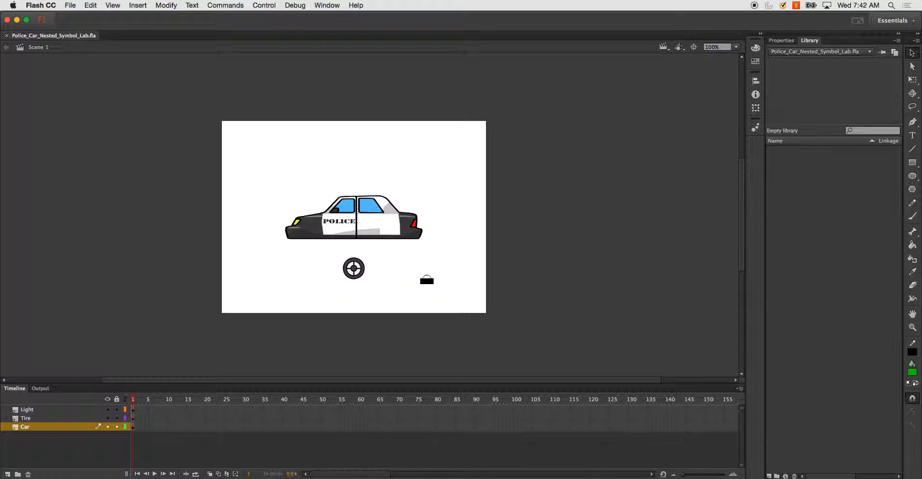
click(31, 427)
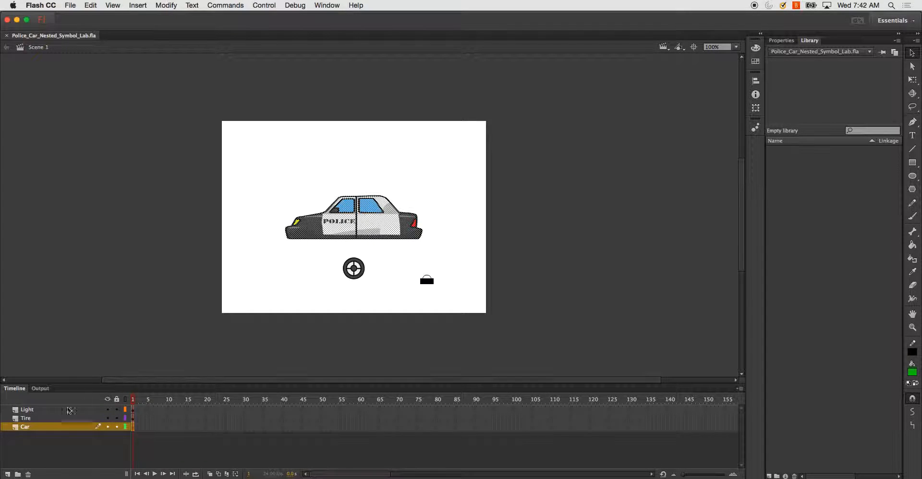
click(28, 419)
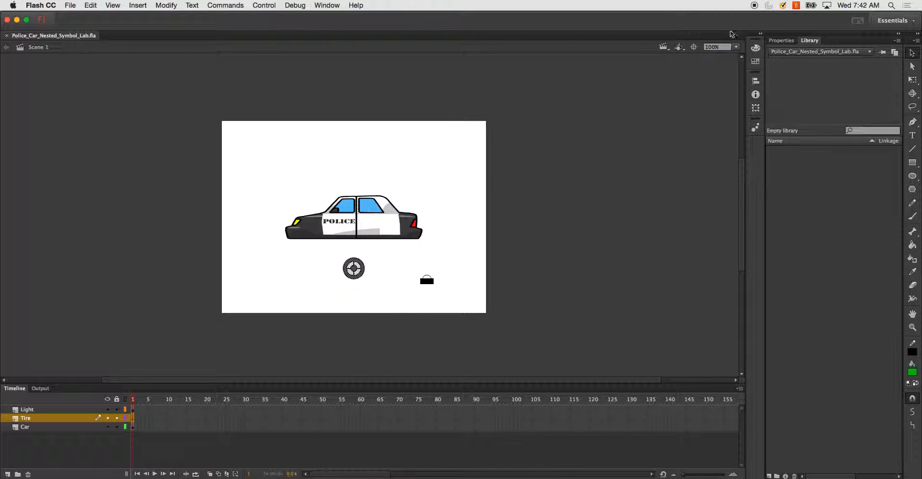
click(736, 46)
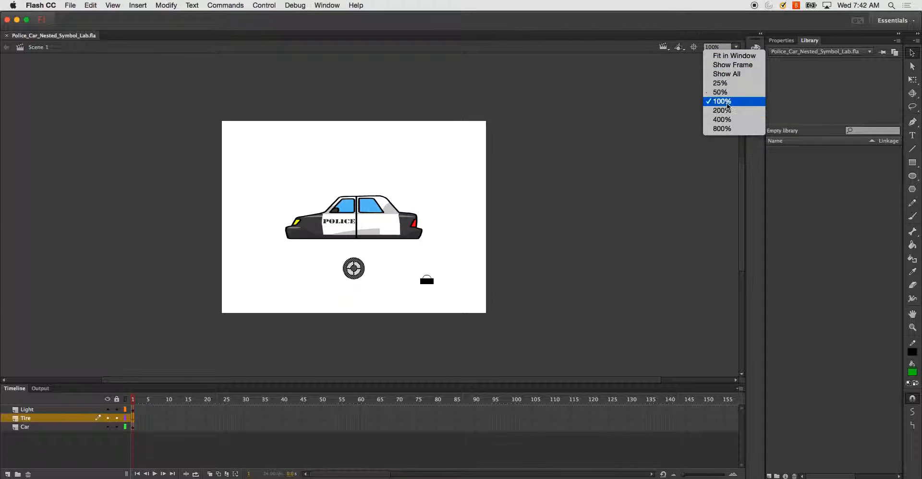
click(733, 65)
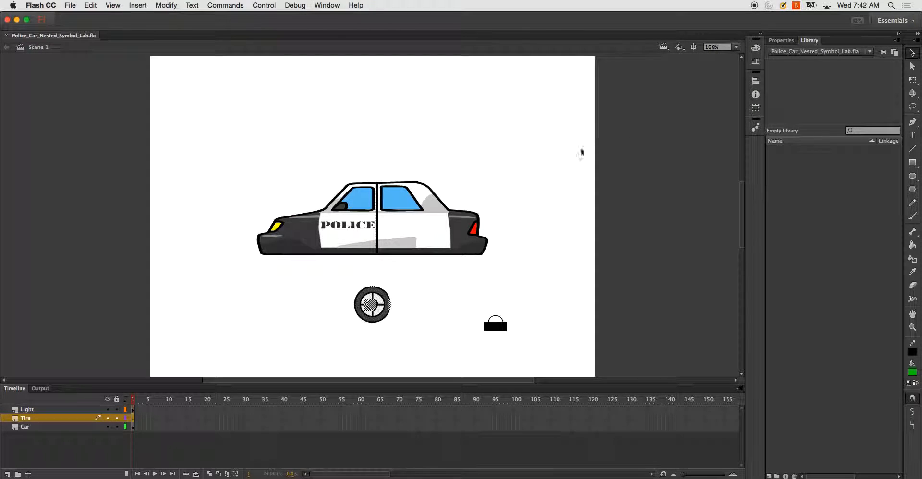
click(38, 411)
click(497, 280)
- Convert the car body artwork to a graphic symbol named Police_Car
drag(225, 142, 513, 271)
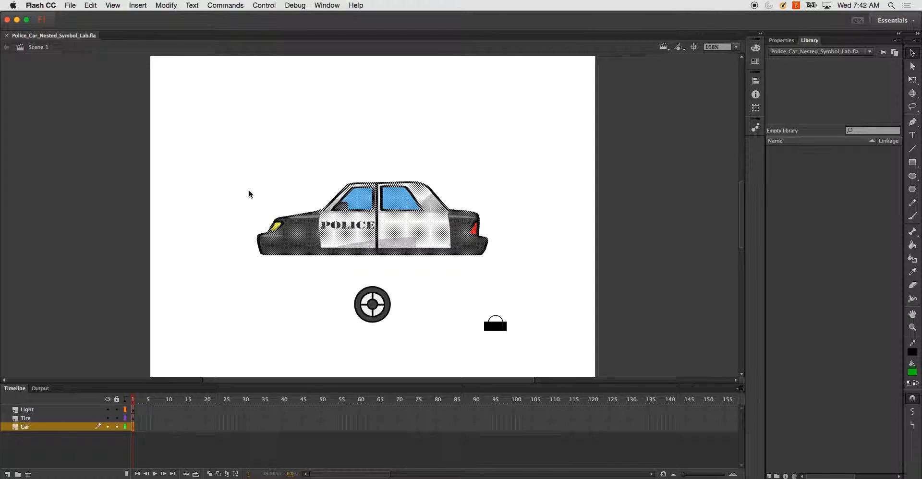
right_click(353, 225)
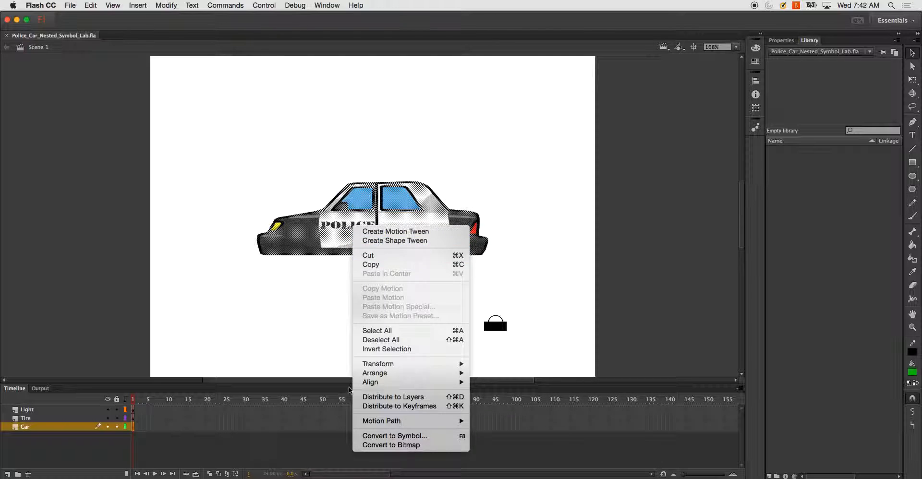
click(374, 436)
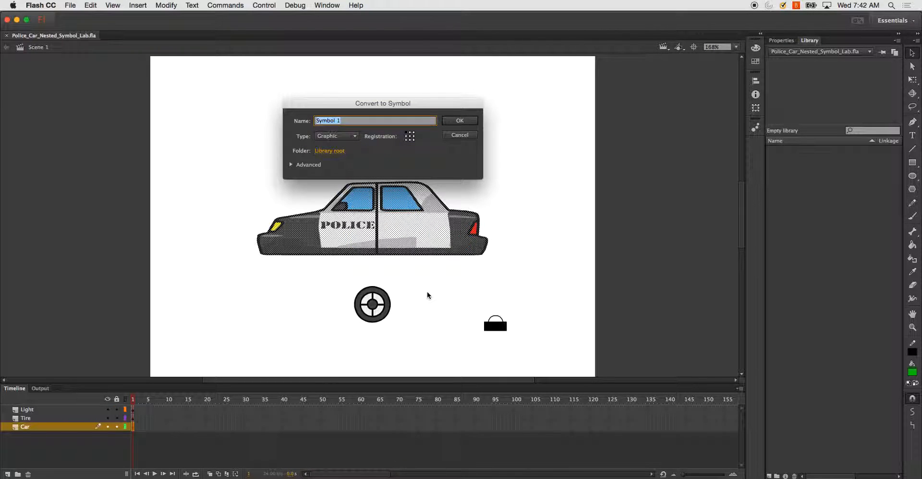
key(BackSpace)
click(453, 122)
- Convert the tire artwork to a graphic symbol named Wheel
drag(327, 274, 415, 341)
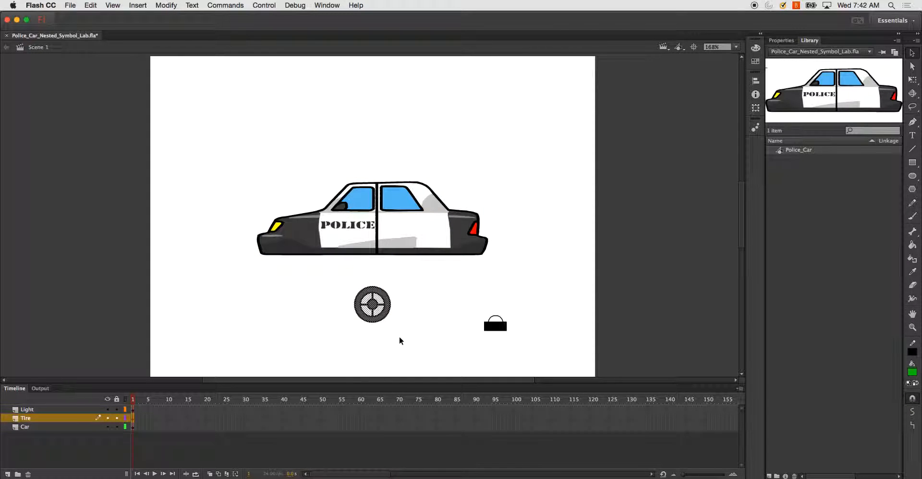
right_click(373, 318)
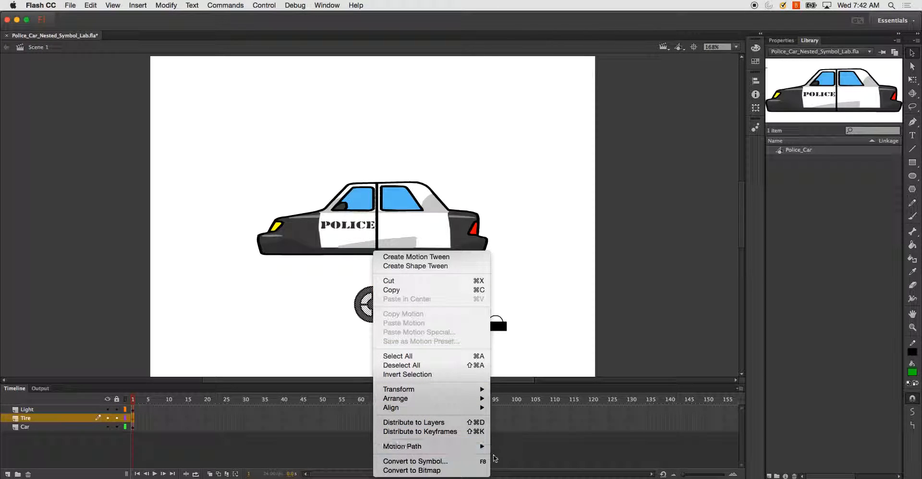
click(463, 461)
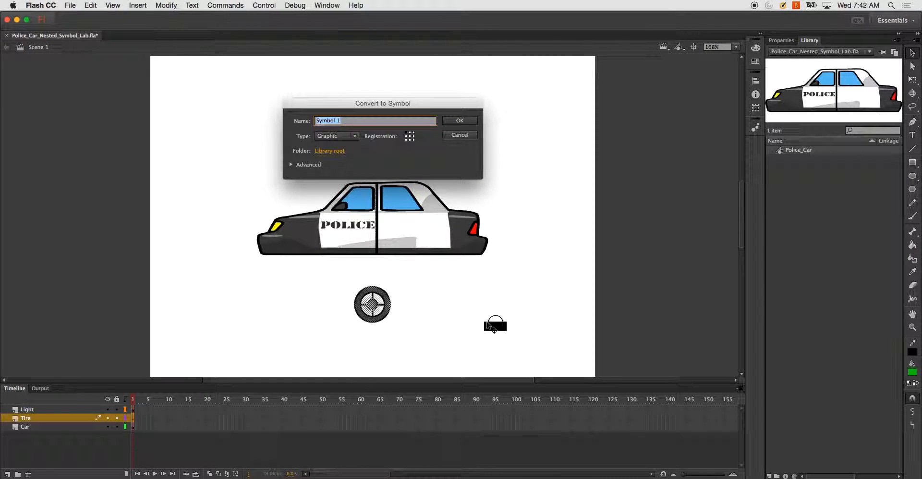
text(Tire)
key(BackSpace)
key(BackSpace)
click(459, 120)
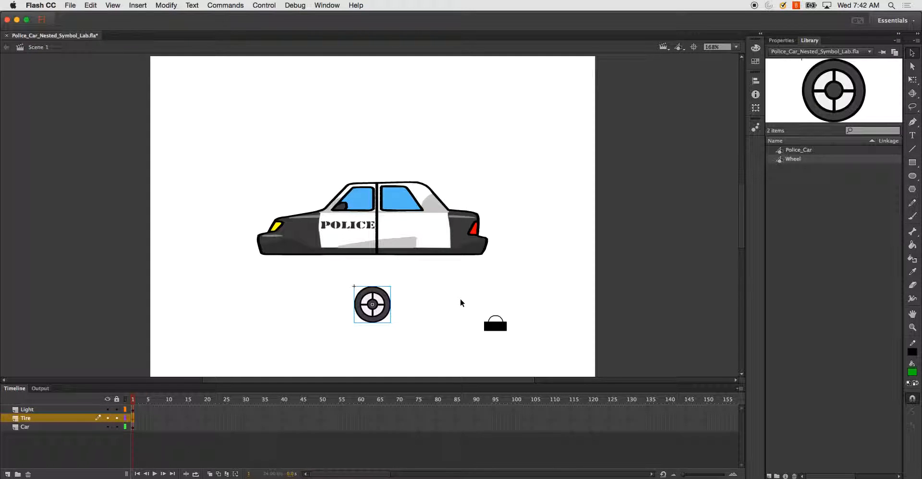
- Convert the siren artwork to a graphic symbol named Light and view its instance properties
drag(460, 299, 534, 360)
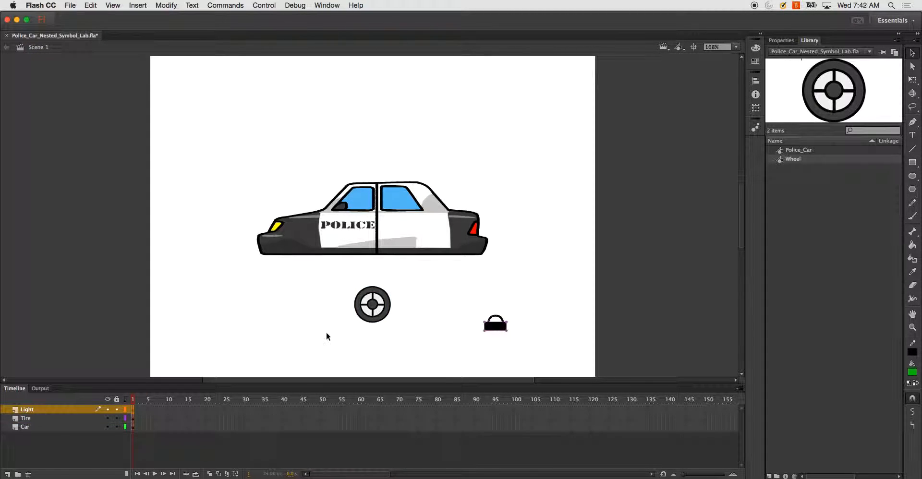
key(F8)
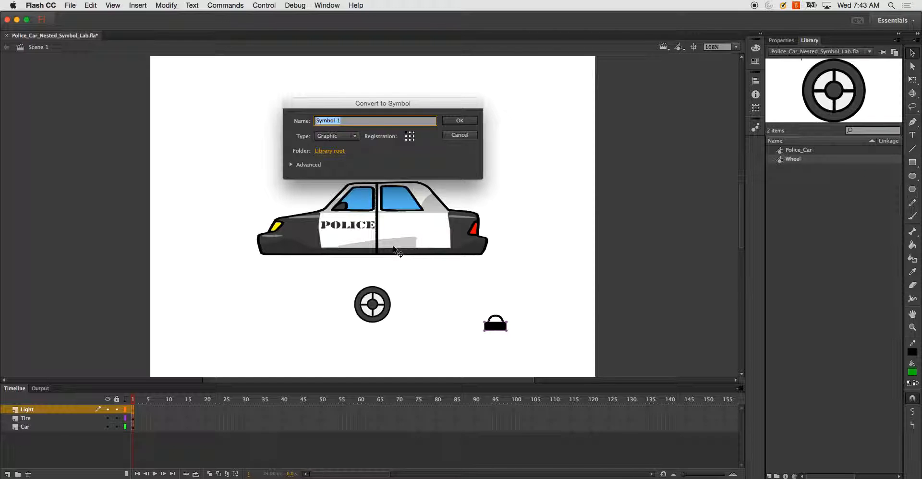
text(Light)
key(Return)
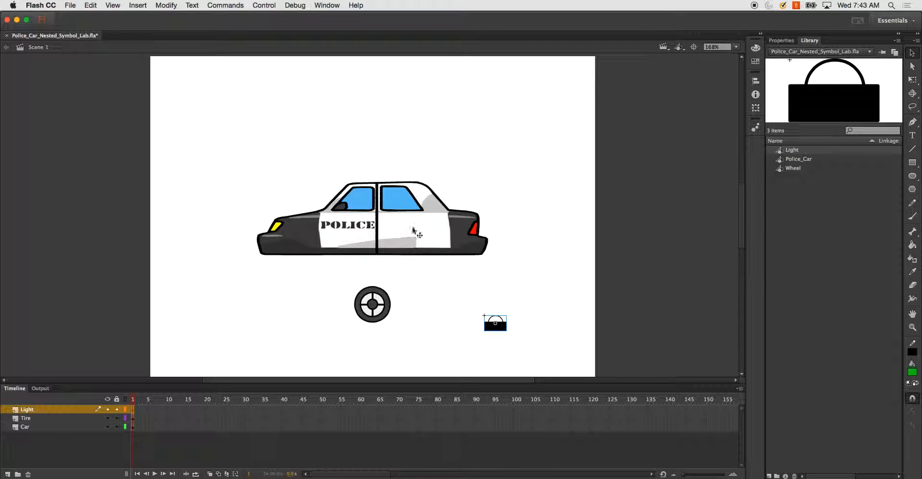
click(787, 43)
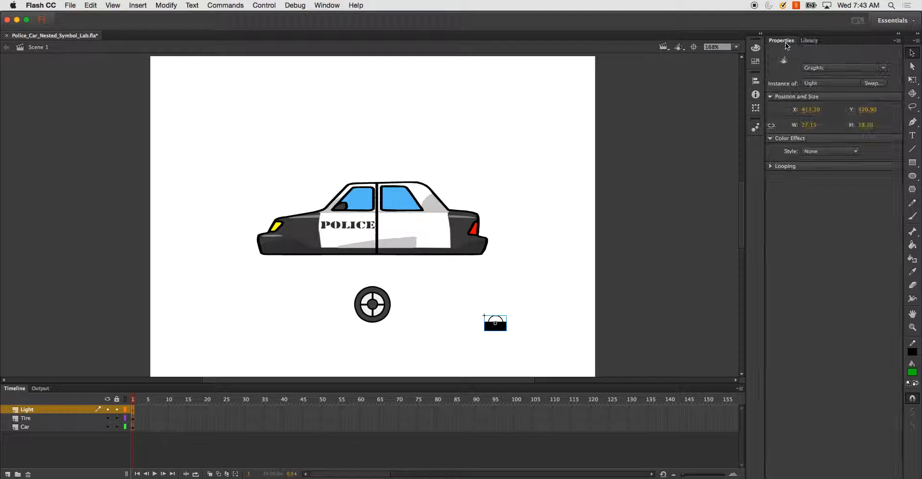
click(816, 42)
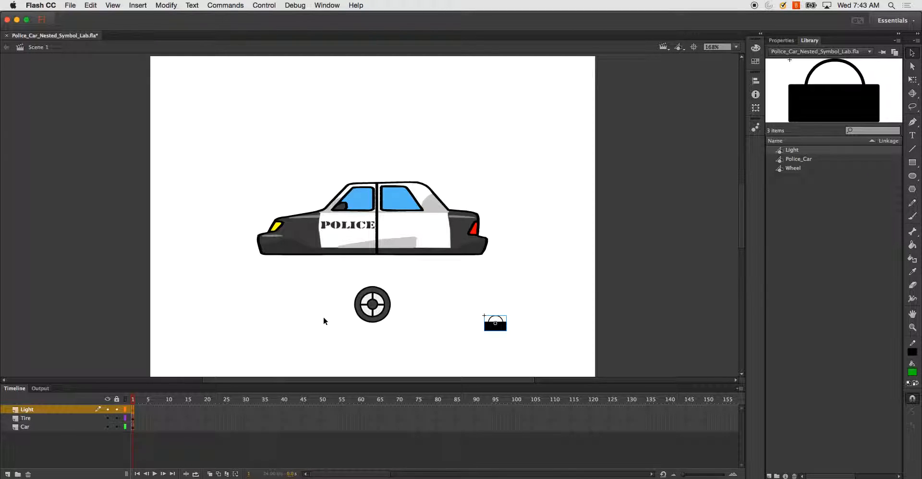
- Try moving the car body sideways on its own, and undo the move
click(374, 243)
drag(374, 258, 457, 258)
key(super+z)
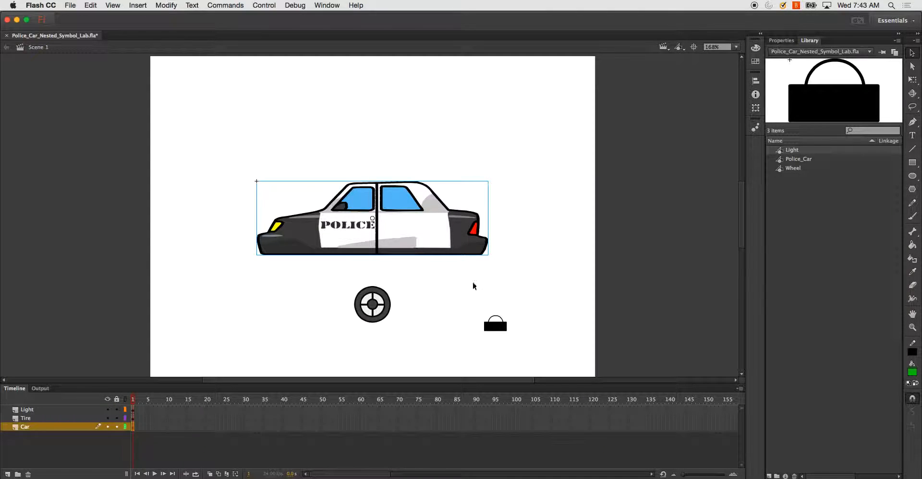
click(286, 265)
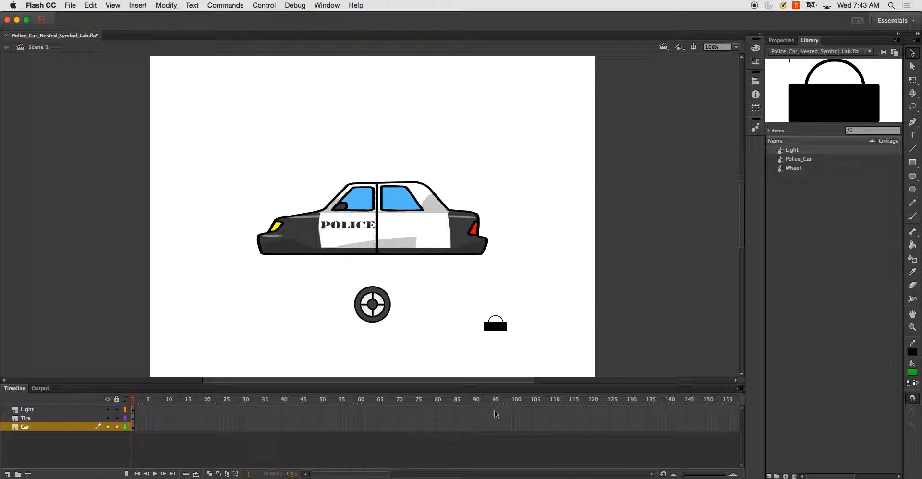
- Insert frames on the Light, Tire and Car layers to extend all three to frame 101
drag(517, 410, 517, 428)
right_click(518, 429)
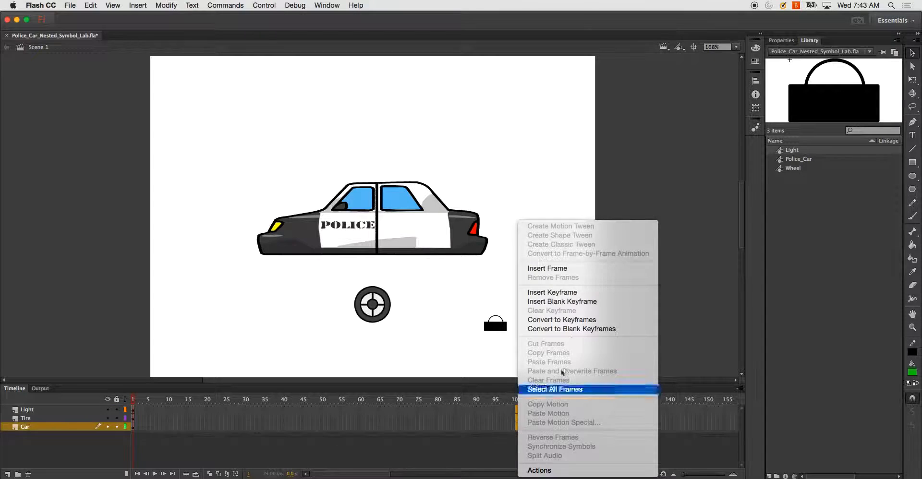
click(567, 269)
click(465, 292)
- Try assembling the car near the stage edge by moving body, wheel and light separately, and undo the moves
click(412, 223)
drag(428, 237, 239, 268)
click(380, 313)
drag(380, 313, 146, 294)
click(499, 329)
drag(499, 329, 213, 217)
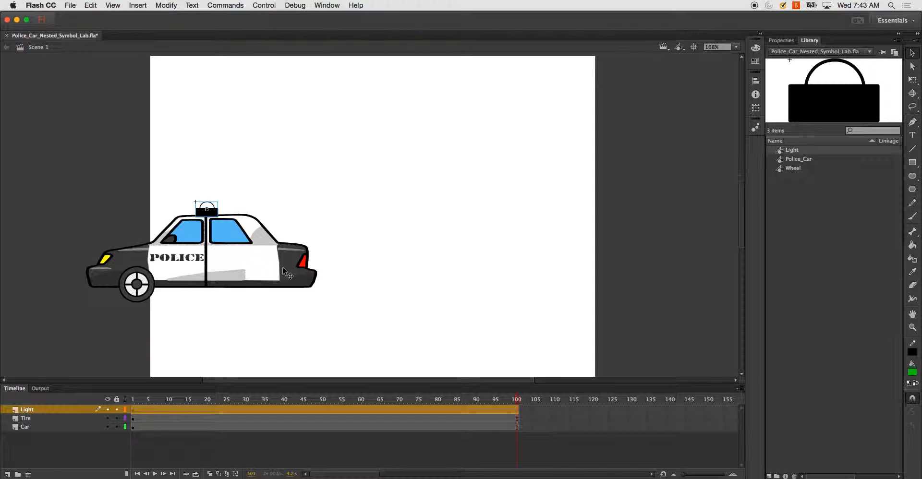
key(ctrl+z)
key(ctrl+z)
key(ctrl+z)
click(397, 286)
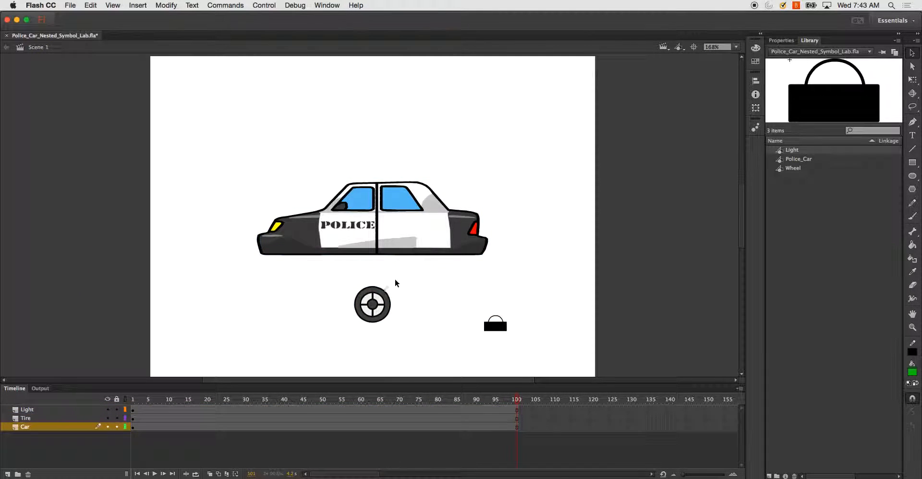
drag(317, 279, 387, 301)
click(386, 231)
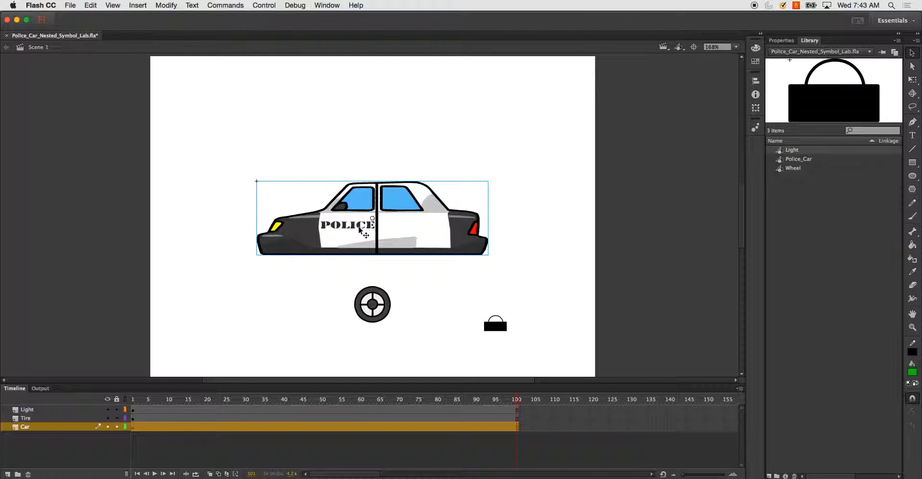
click(303, 151)
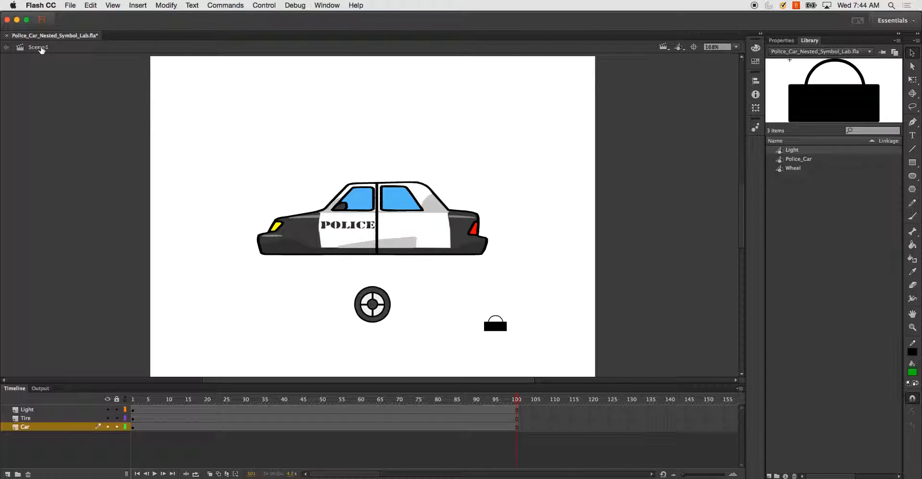
click(378, 226)
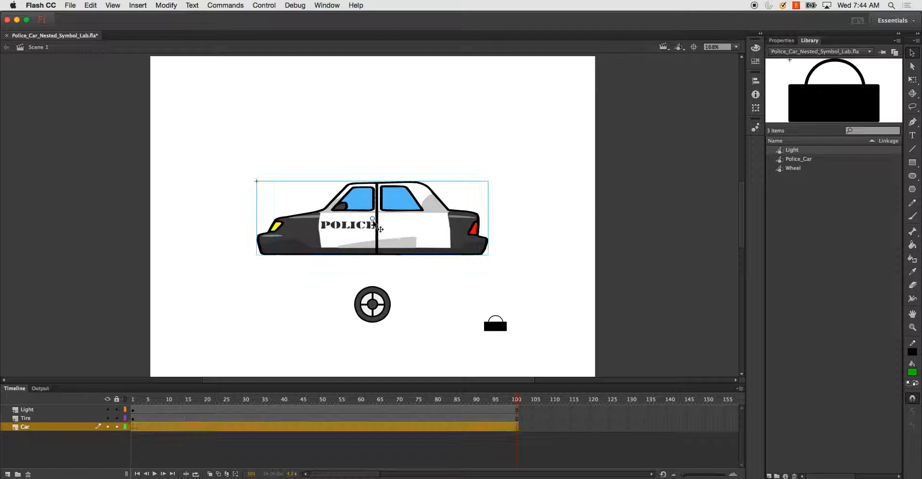
- Open the Police_Car symbol for editing, rename its layer Police_Car and move the car body up slightly
double_click(403, 231)
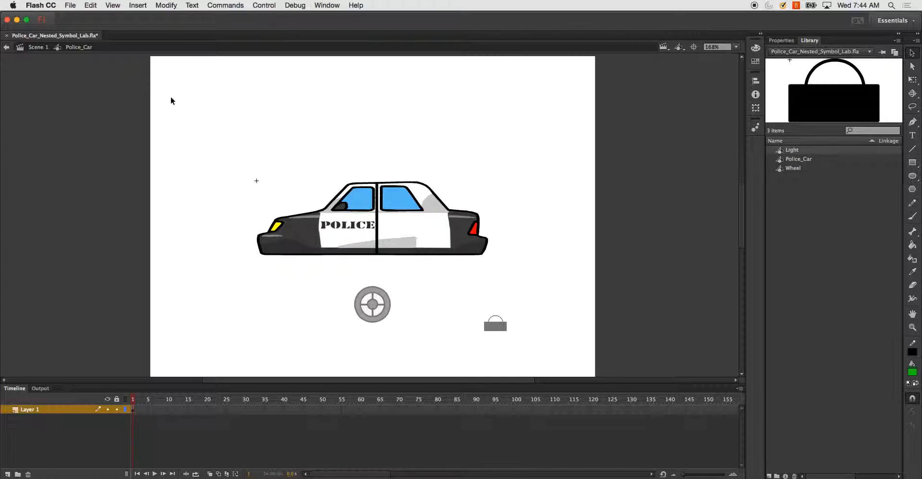
double_click(33, 410)
key(BackSpace)
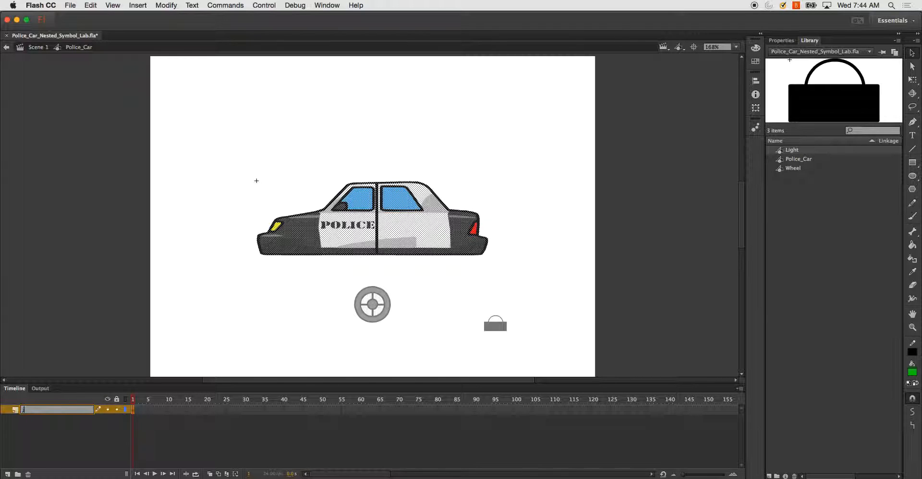
text(Police_Car)
key(Return)
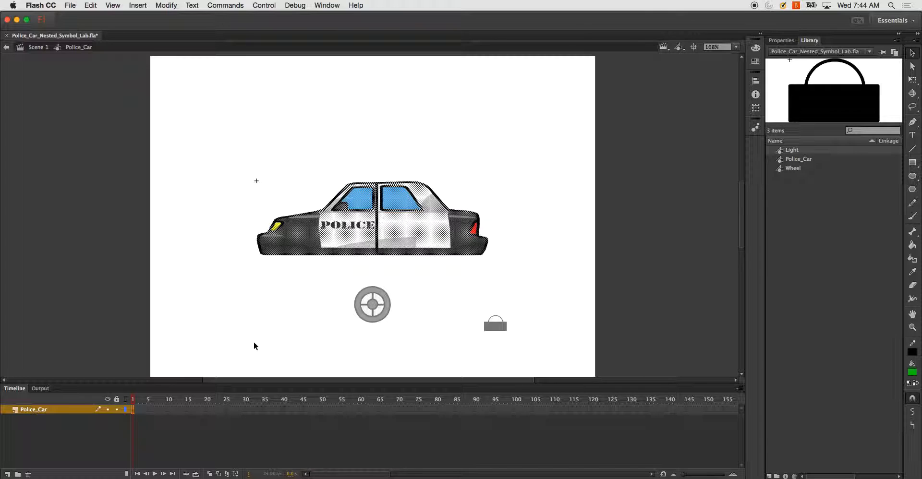
drag(404, 239, 405, 231)
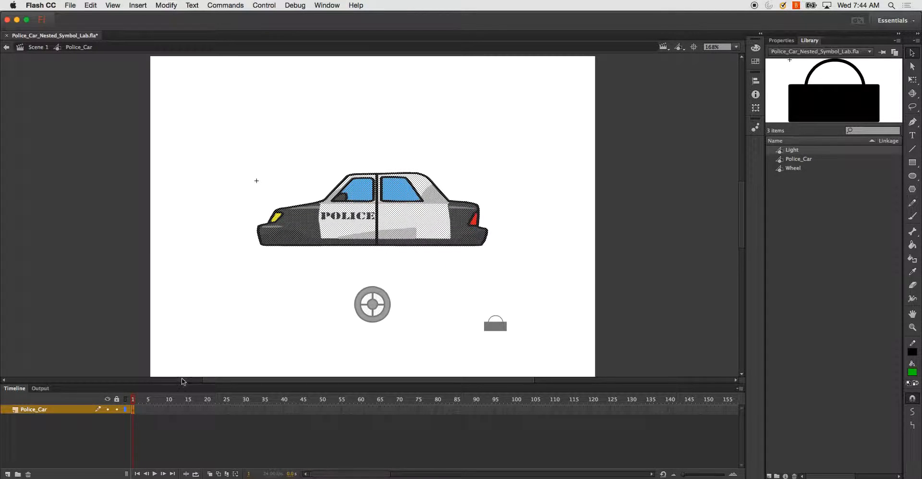
- Add a layer named Front_Wheel beneath the Police_Car layer inside the symbol
click(8, 475)
drag(47, 410, 39, 428)
double_click(38, 419)
text(F)
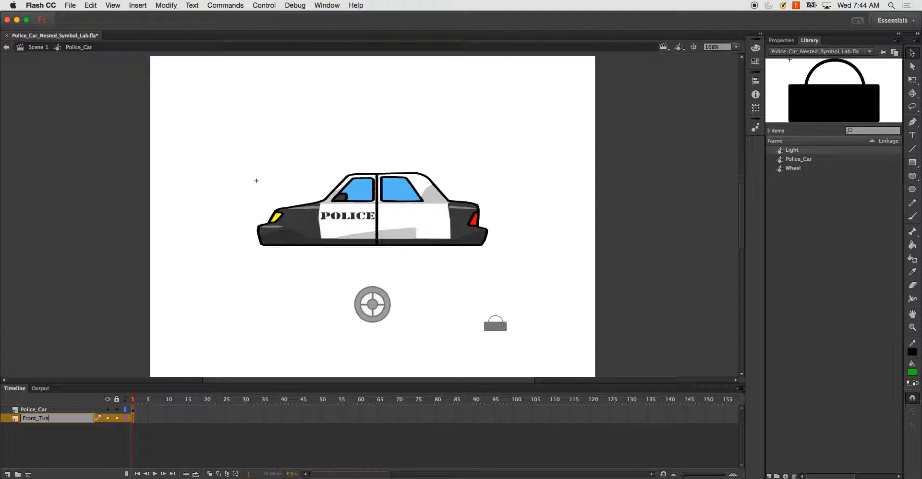
text(ront_Wheel)
key(Return)
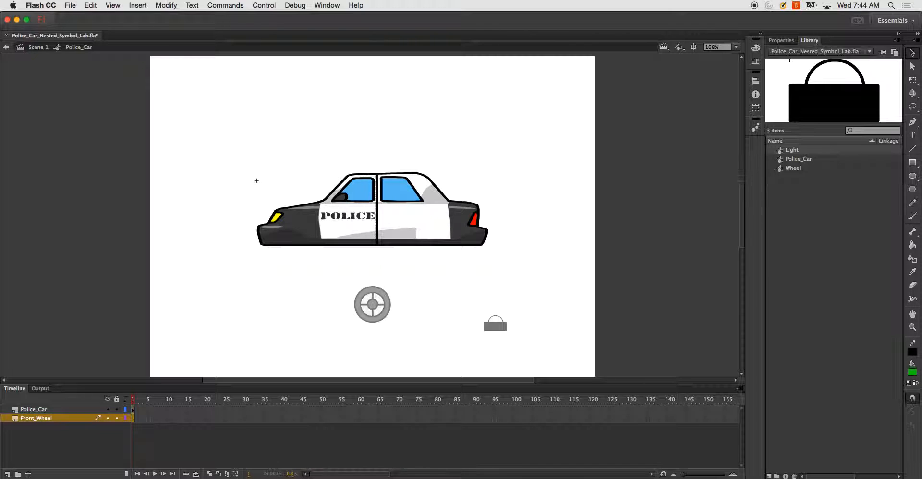
- Place a Wheel symbol instance at the car's front wheel position and bring the Front_Wheel layer above Police_Car
click(794, 171)
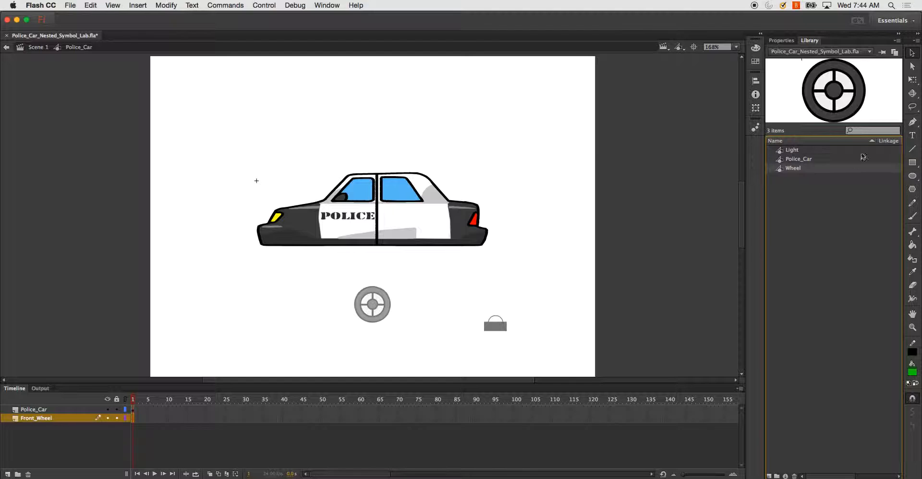
drag(789, 171, 689, 220)
drag(391, 248, 302, 261)
mouse_move(50, 419)
mouse_down()
mouse_move(50, 408)
mouse_move(86, 402)
mouse_up()
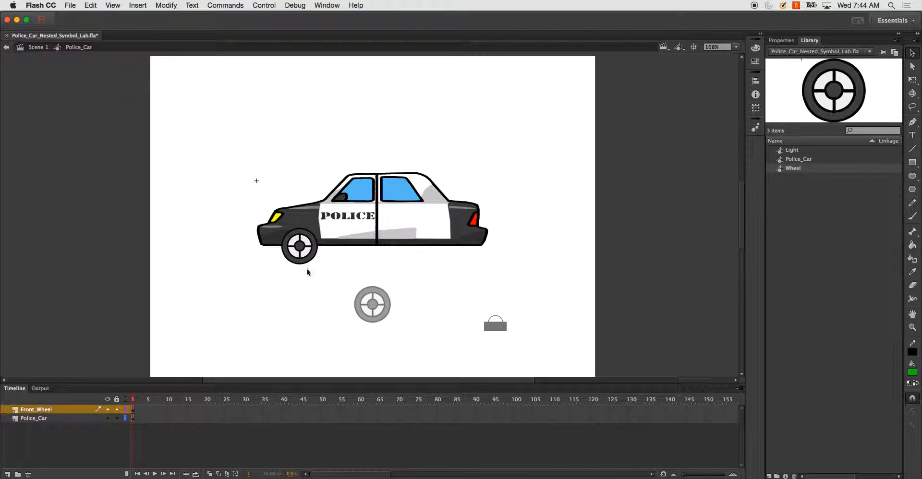
key(Right)
key(Right)
key(Right)
key(Up)
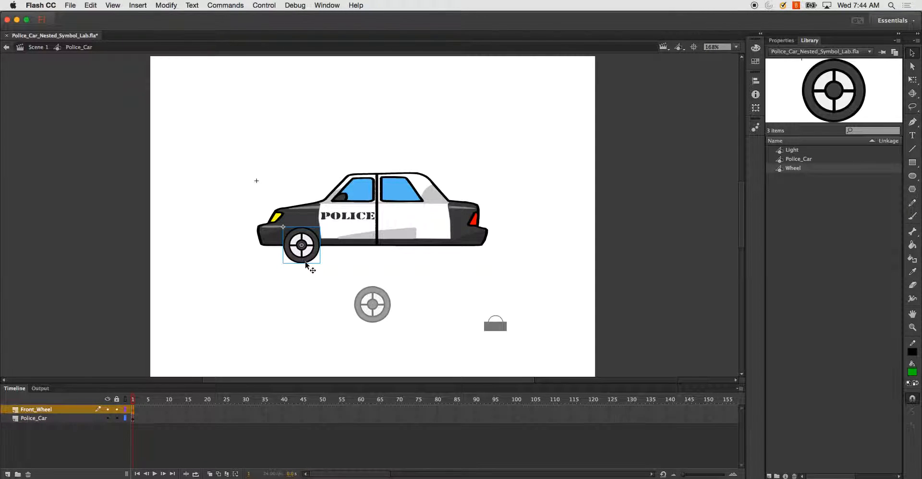
- Duplicate the Front_Wheel layer and move the copied wheel to the car's rear wheel position
click(326, 282)
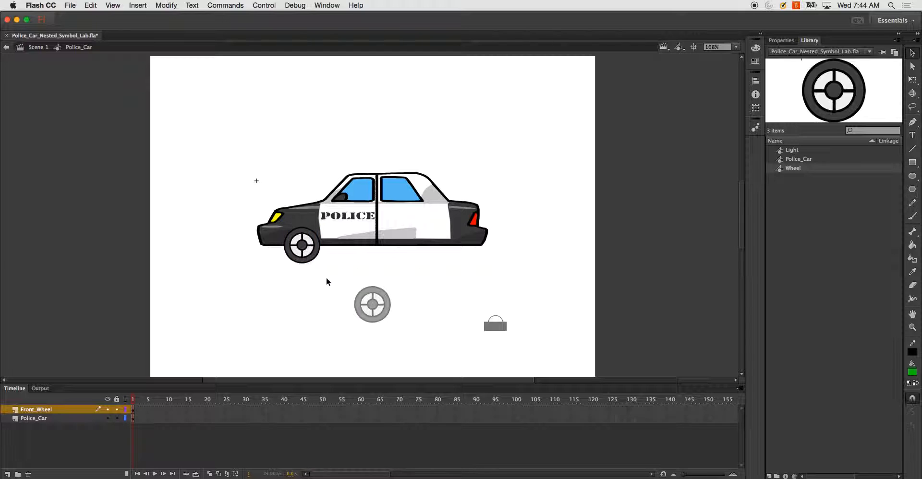
right_click(59, 412)
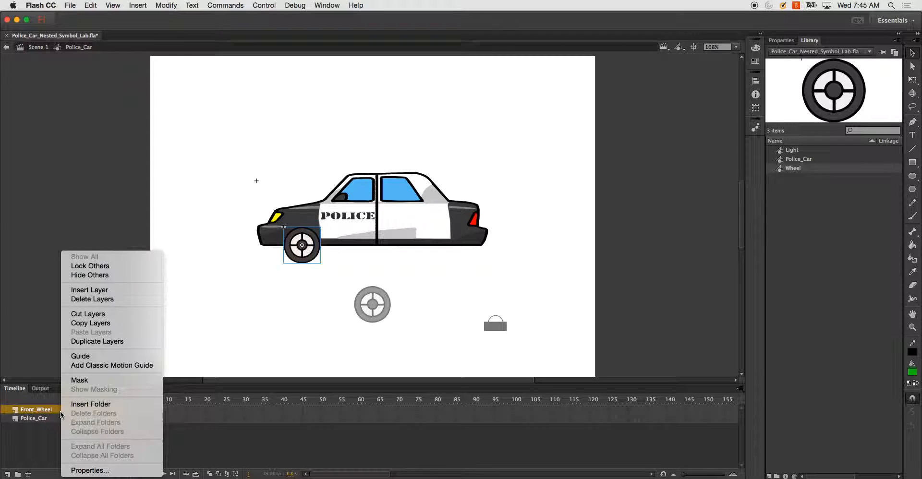
click(114, 342)
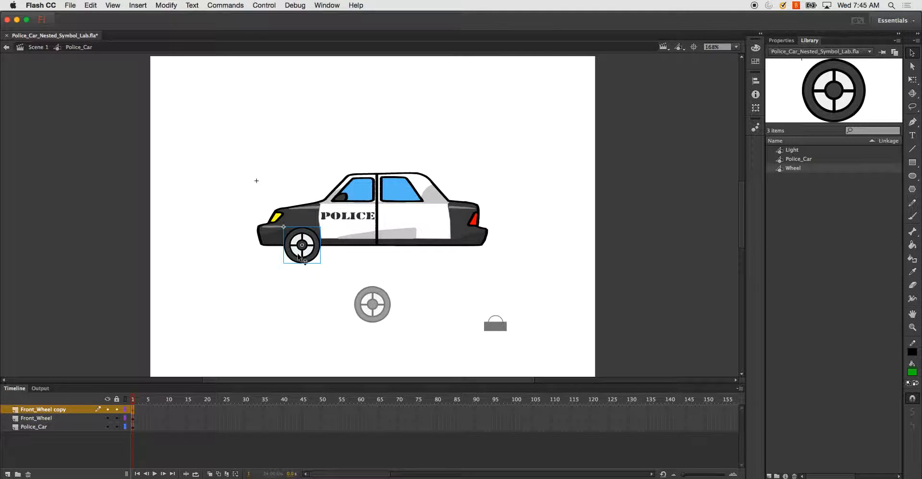
drag(308, 256, 440, 276)
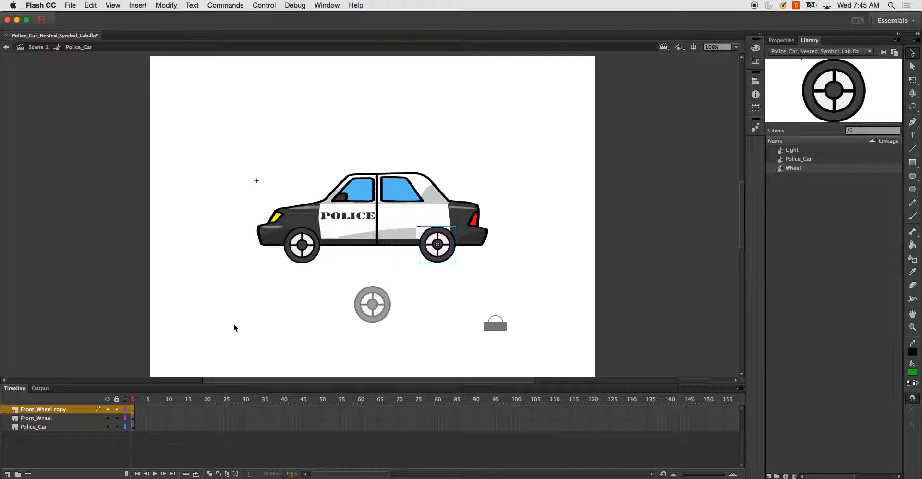
- Rename the duplicated wheel layer as Back_Wheel
double_click(44, 410)
click(78, 411)
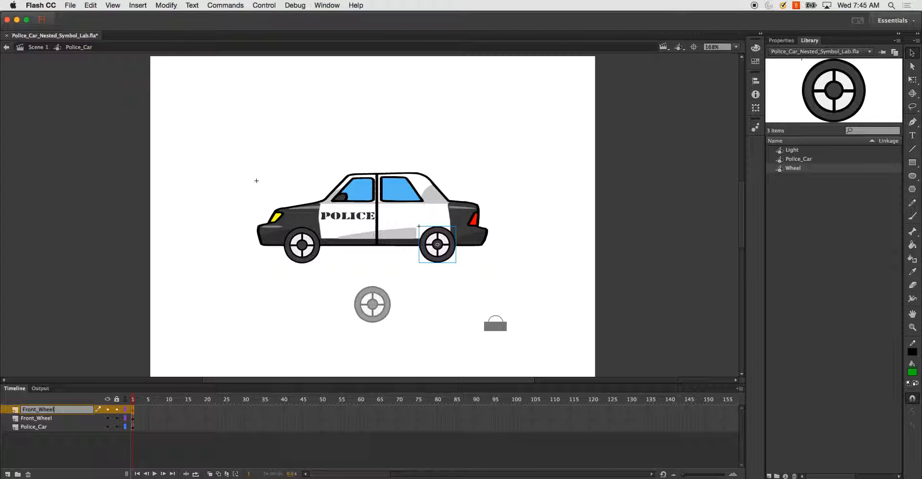
key(BackSpace)
key(BackSpace)
key(BackSpace)
key(BackSpace)
key(BackSpace)
text(Back)
key(Return)
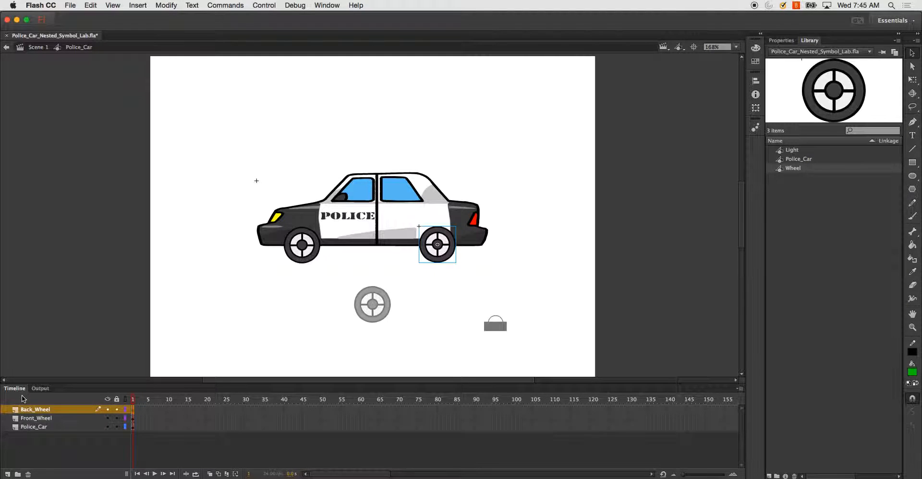
right_click(42, 409)
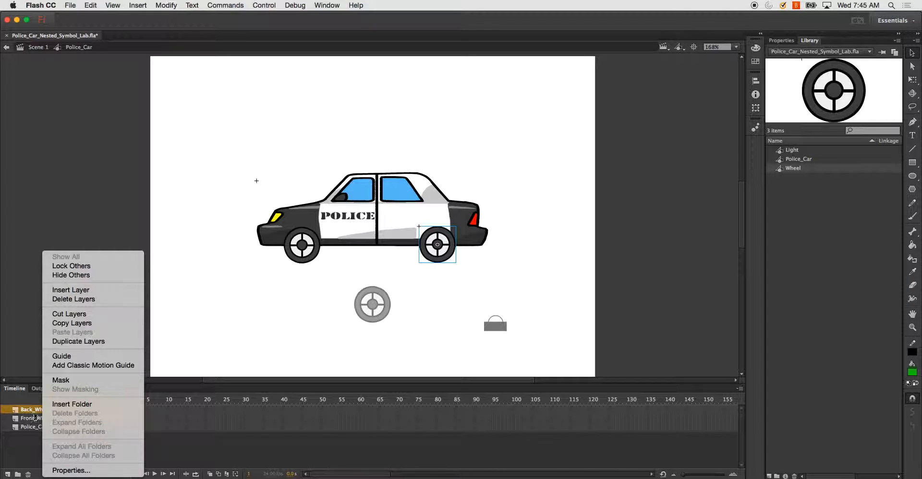
click(30, 413)
click(323, 318)
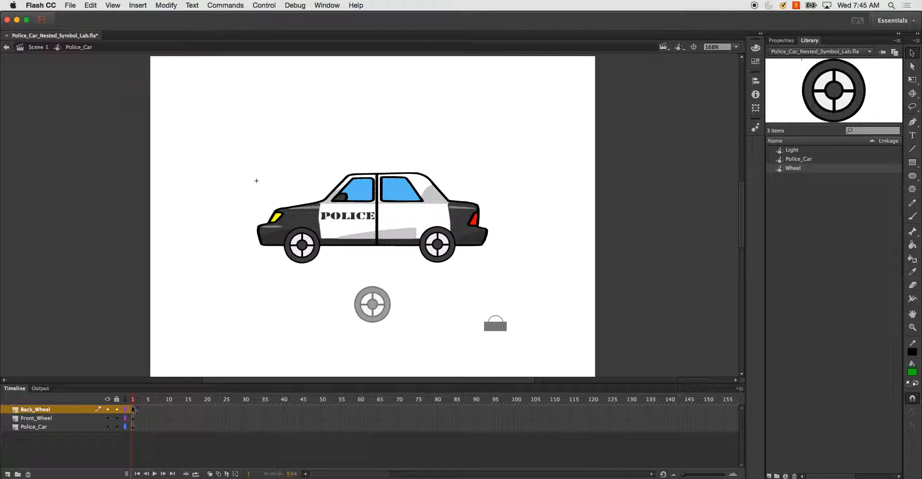
- Add a layer beneath Police_Car and name it Flashing_Light
click(44, 430)
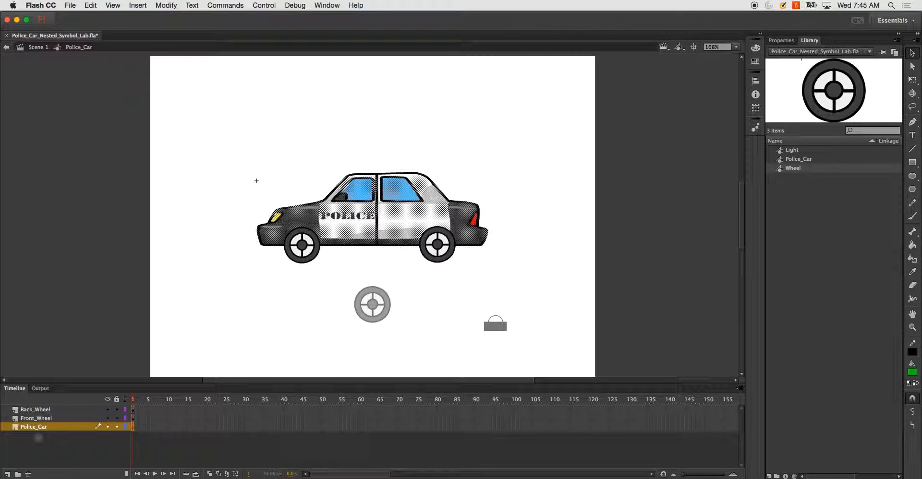
click(8, 474)
drag(35, 427, 39, 444)
double_click(36, 437)
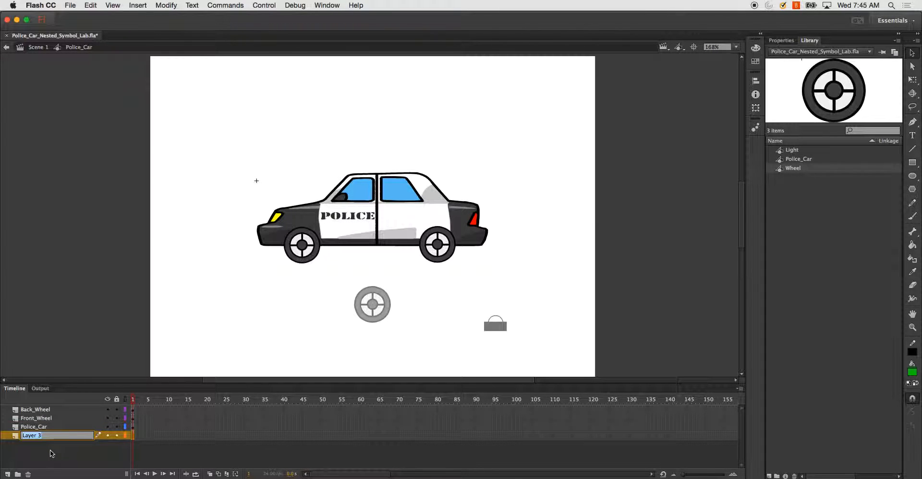
text(Ligh)
text(Flashing)
text(_L)
key(Return)
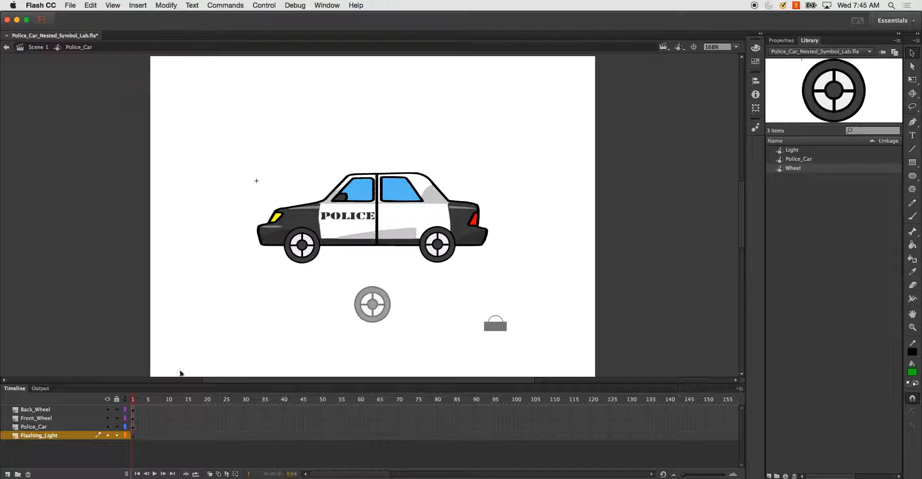
- Place a Light symbol instance on the car's roof in the Flashing_Light layer and nudge it slightly down so its base sits behind the roof
click(790, 152)
drag(791, 156, 389, 176)
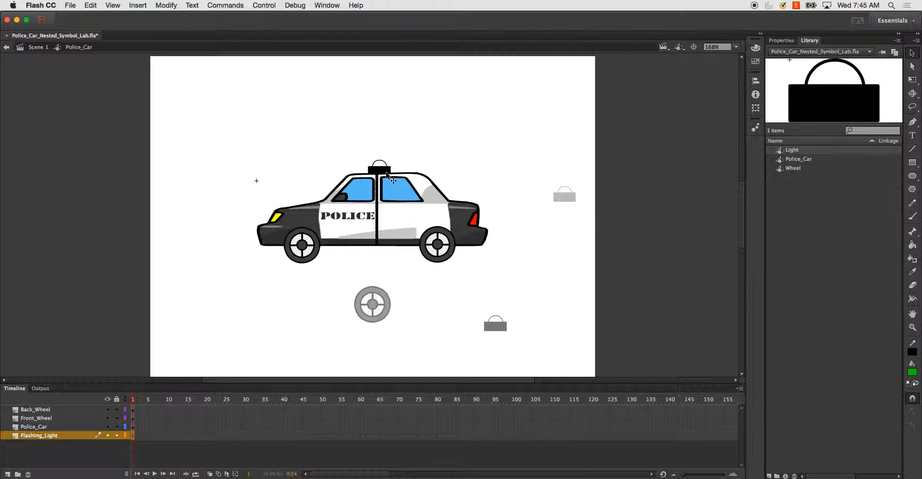
key(Left)
key(Left)
key(Left)
key(Down)
key(Down)
key(Down)
key(Down)
key(Down)
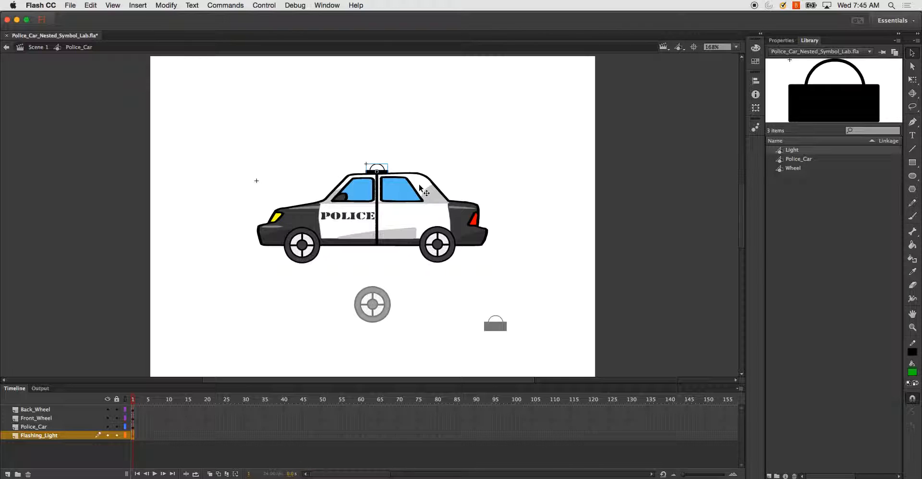
click(531, 171)
- Extend all four layers to frame 24 by inserting frames
right_click(221, 414)
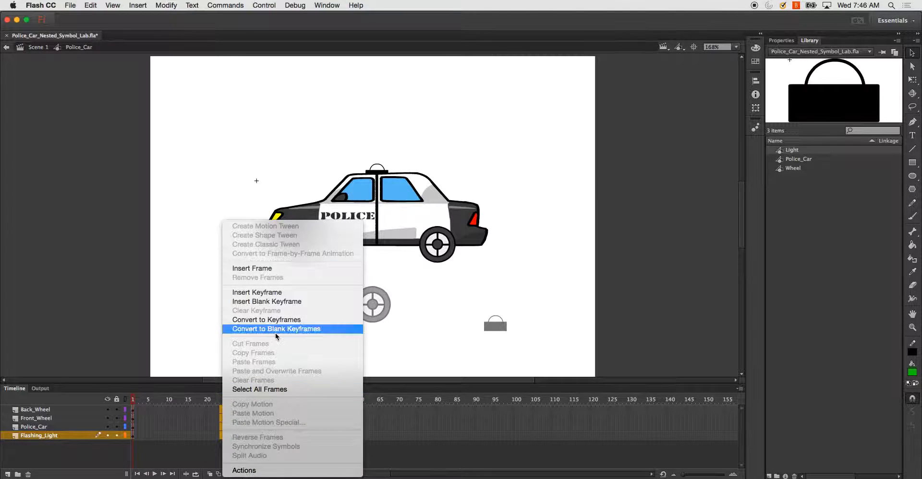
click(271, 269)
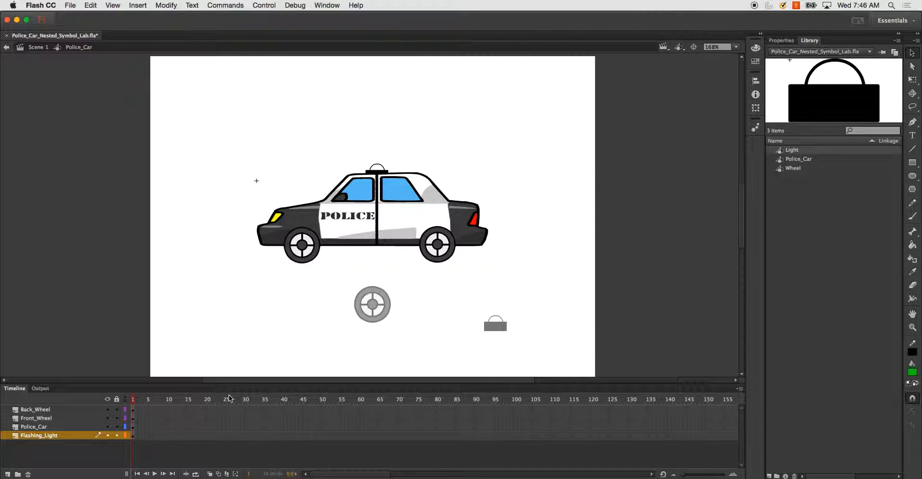
click(224, 410)
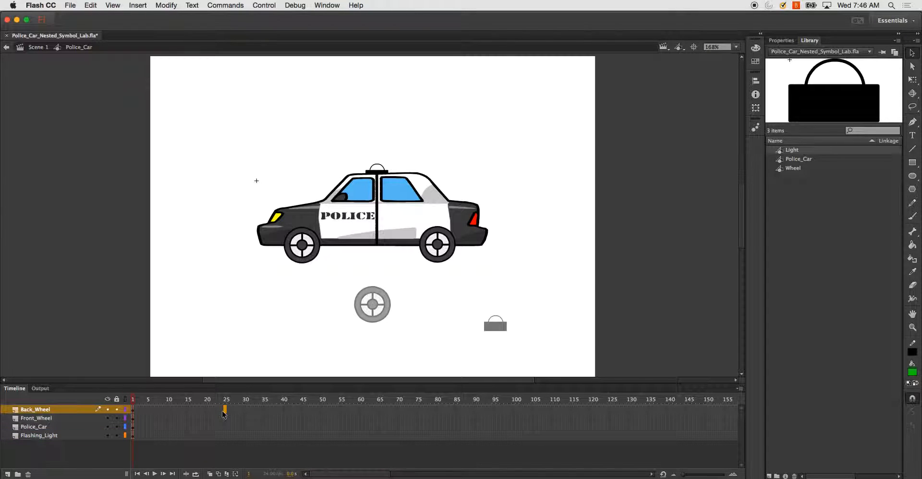
click(222, 409)
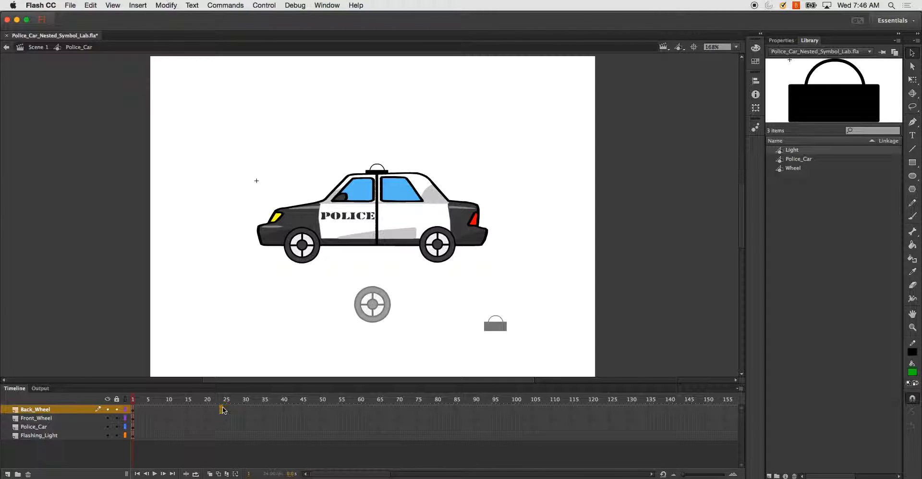
click(221, 436)
right_click(220, 437)
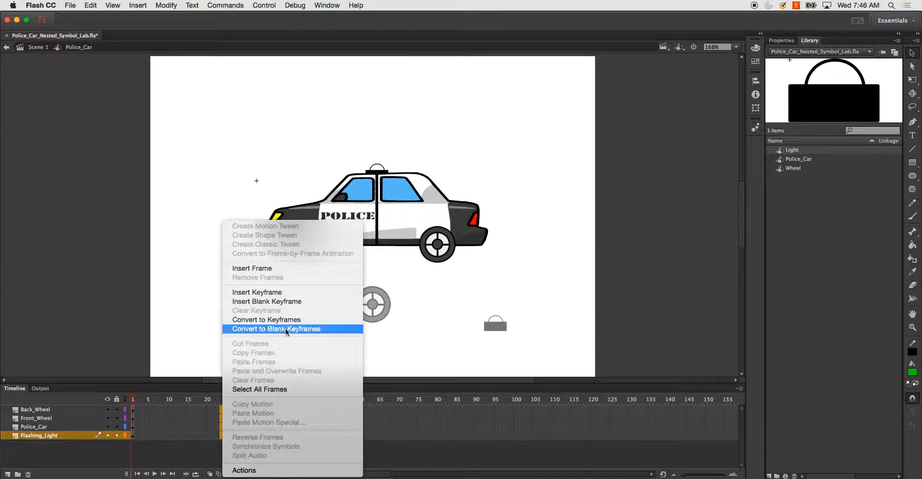
click(283, 269)
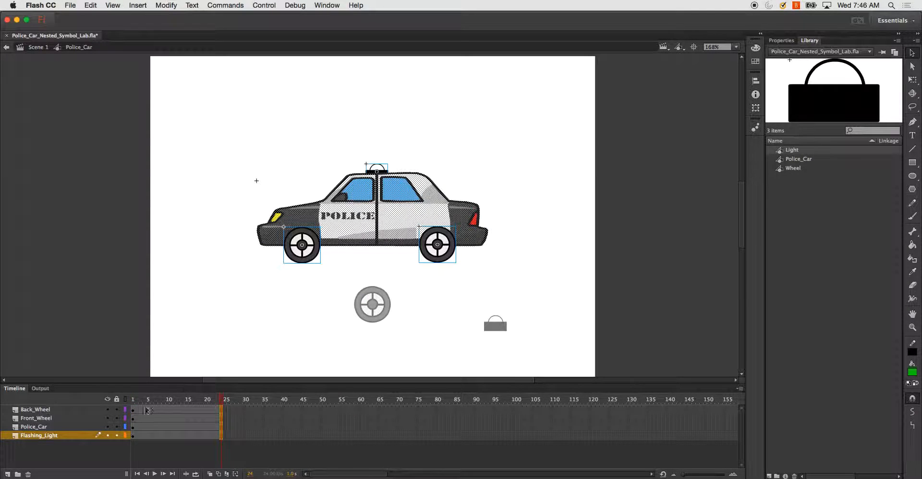
- Create motion tweens on the Front_Wheel and Back_Wheel layers and move the playhead to frame 24
click(63, 416)
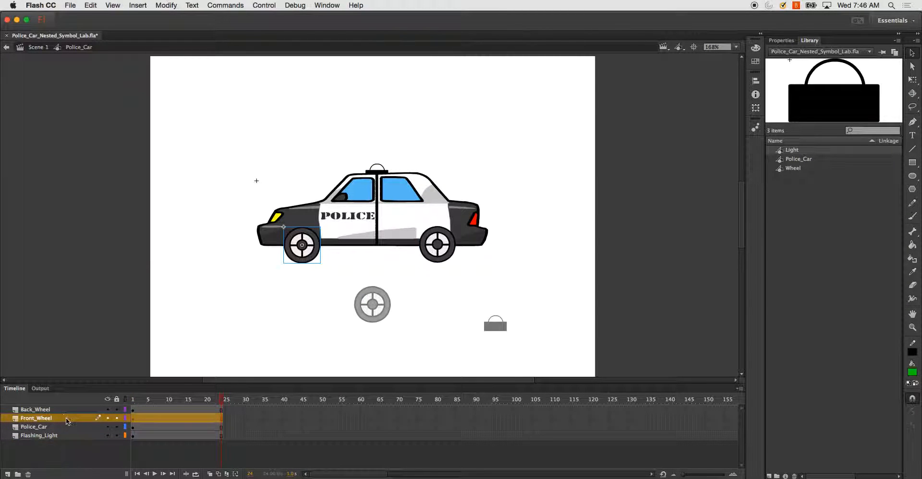
right_click(158, 419)
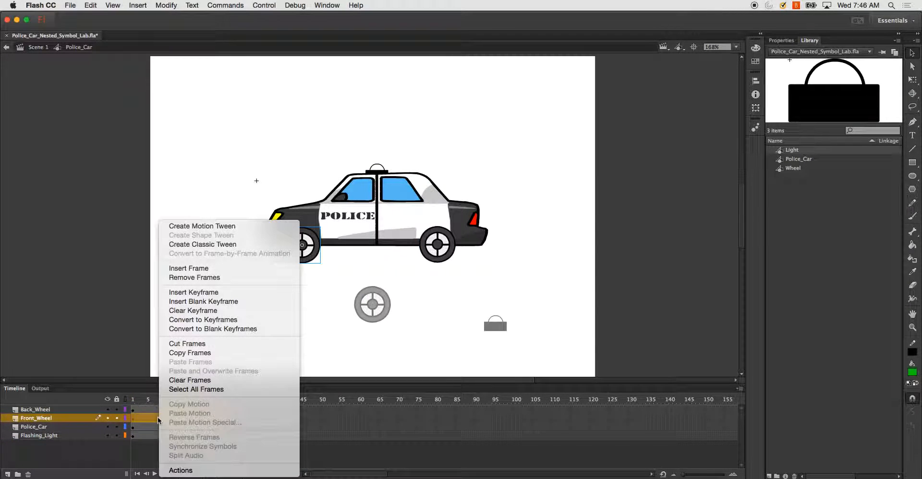
click(221, 228)
click(205, 409)
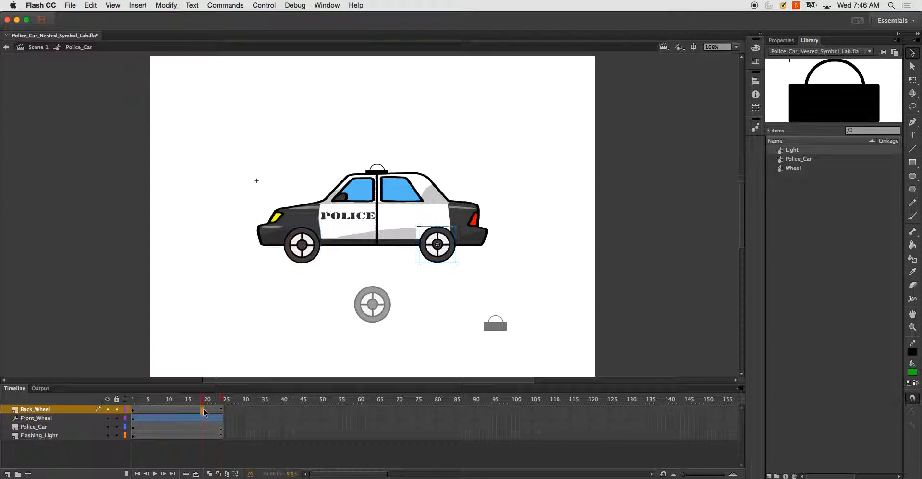
right_click(205, 409)
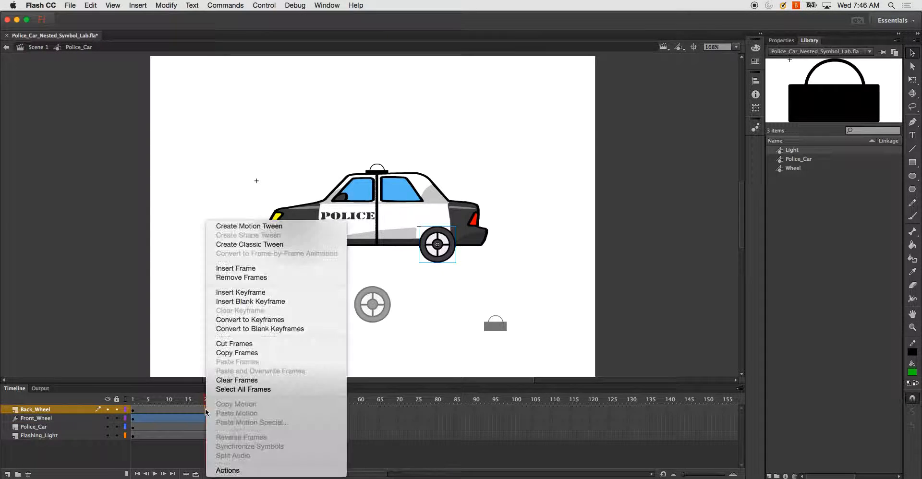
click(259, 228)
drag(205, 405, 221, 404)
click(336, 300)
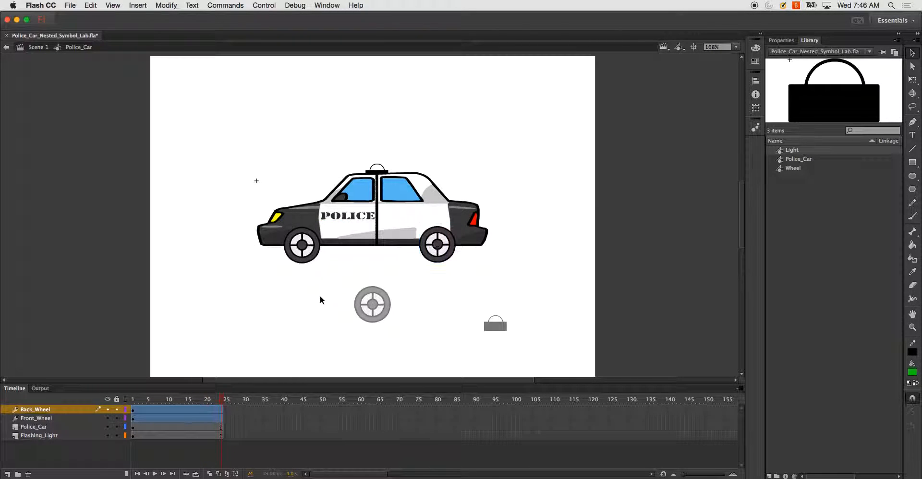
- Display the front wheel instance's properties with its looping options expanded
click(306, 260)
click(533, 239)
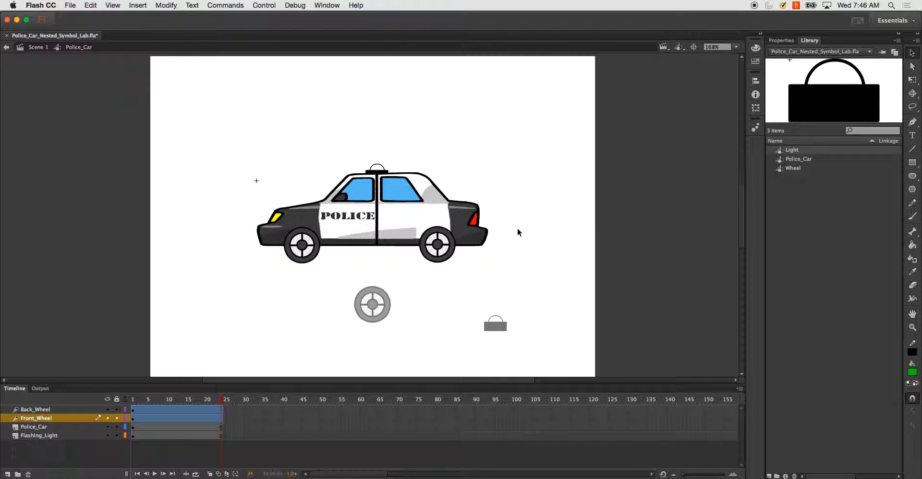
click(295, 257)
click(335, 292)
click(317, 258)
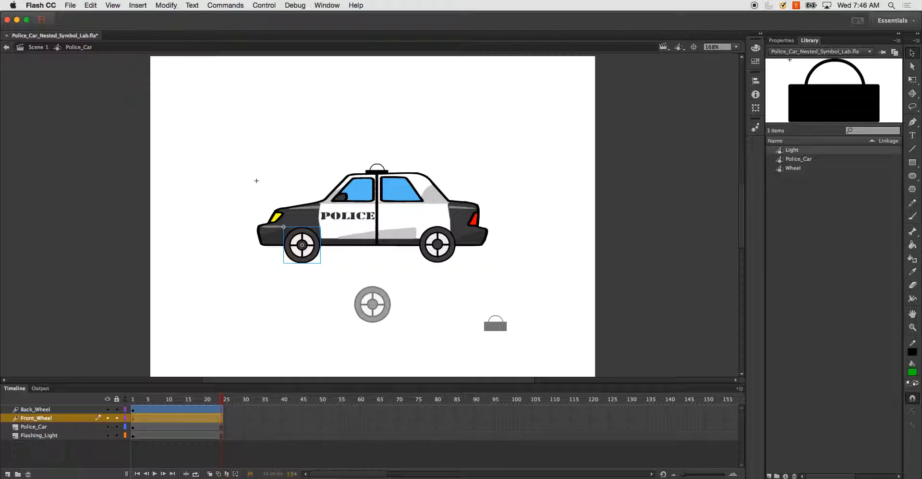
click(782, 40)
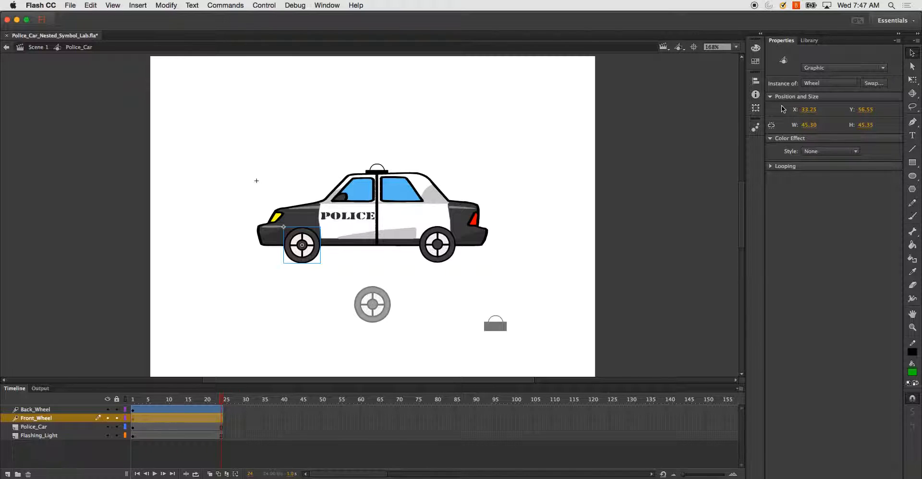
click(772, 166)
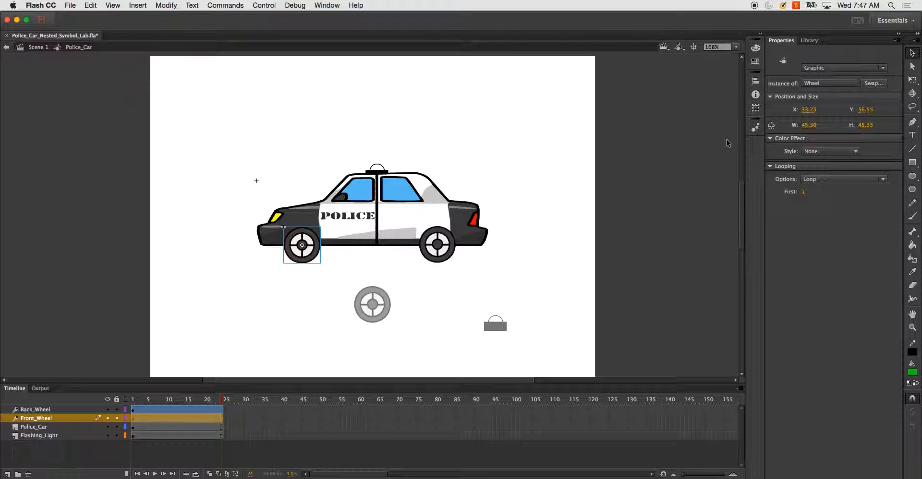
click(912, 80)
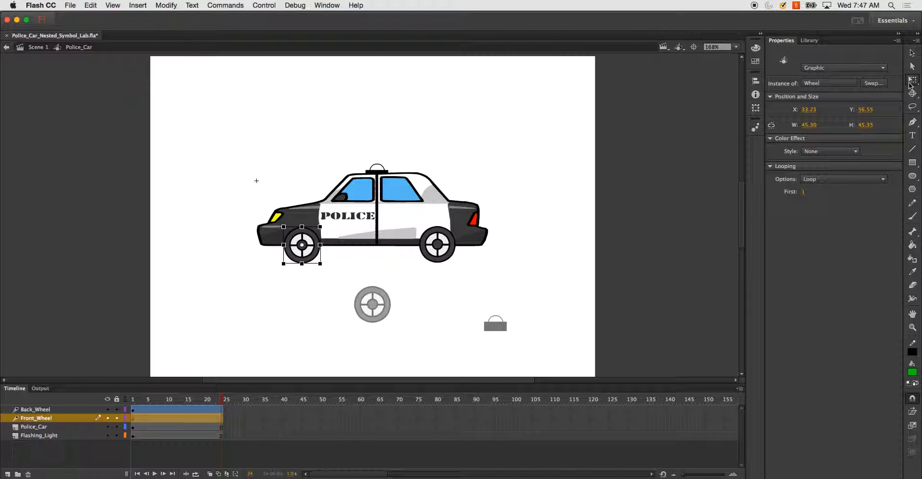
click(217, 418)
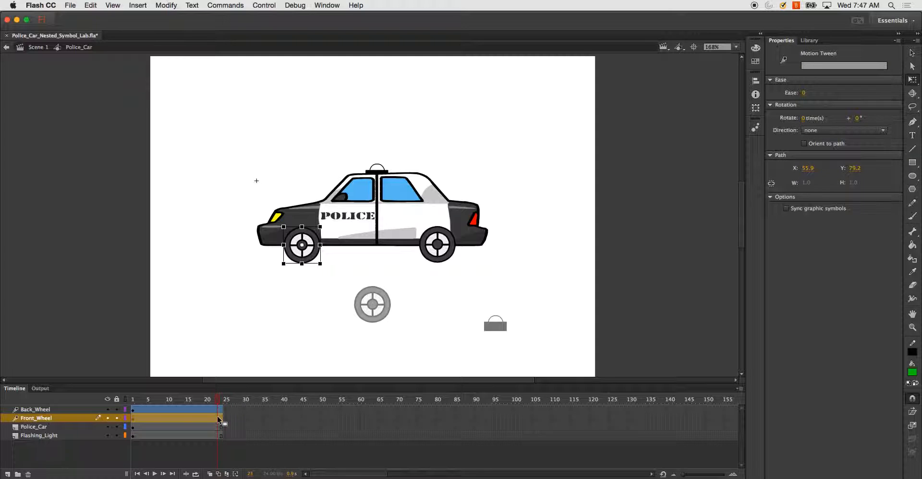
click(440, 283)
click(912, 53)
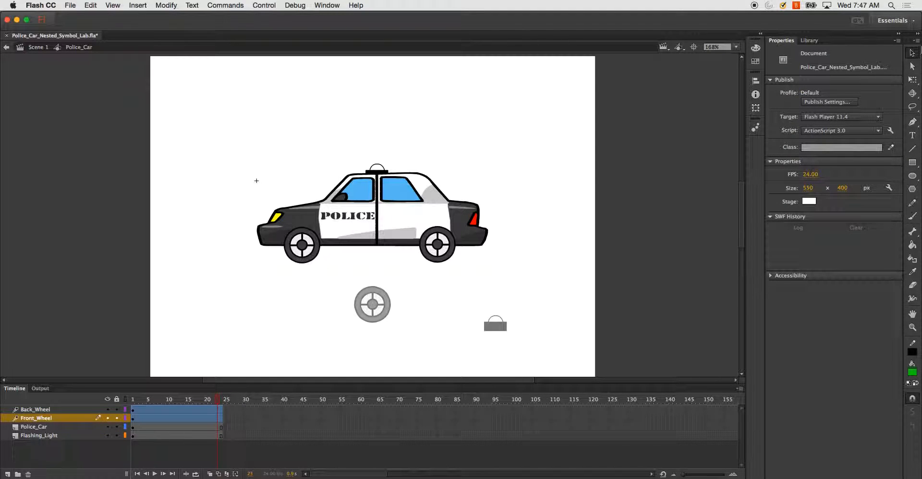
- Check the properties of the front wheel instance and of the Front_Wheel motion tween at frame 24
click(302, 264)
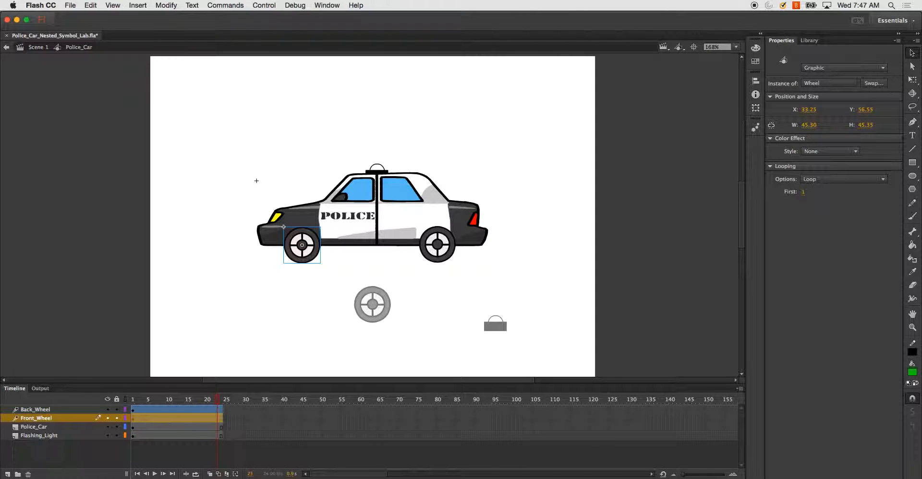
click(319, 262)
click(305, 254)
click(454, 310)
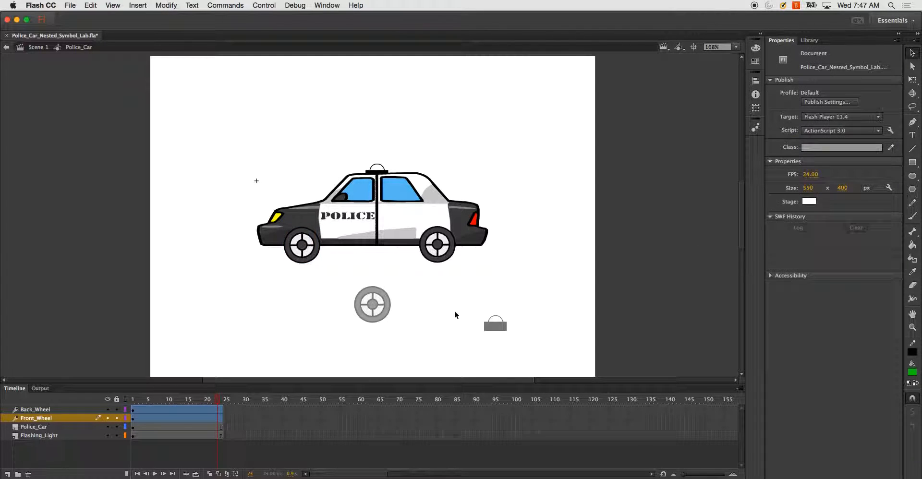
click(221, 423)
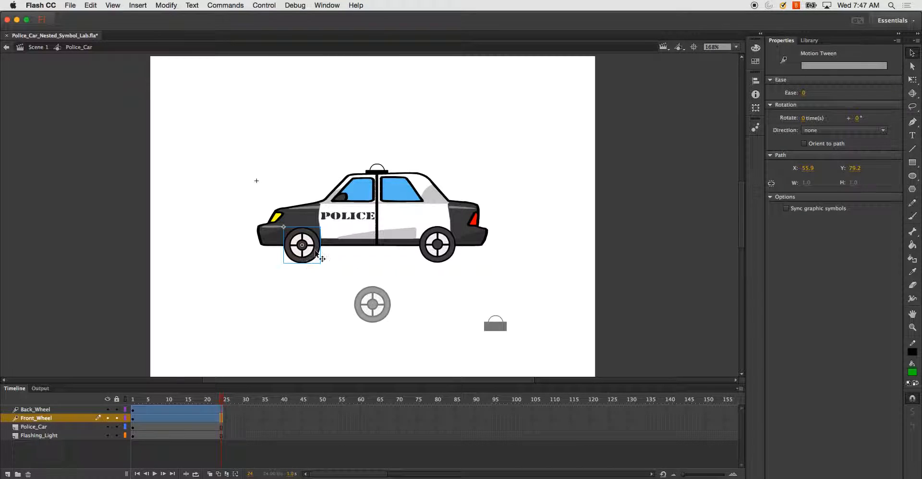
click(309, 278)
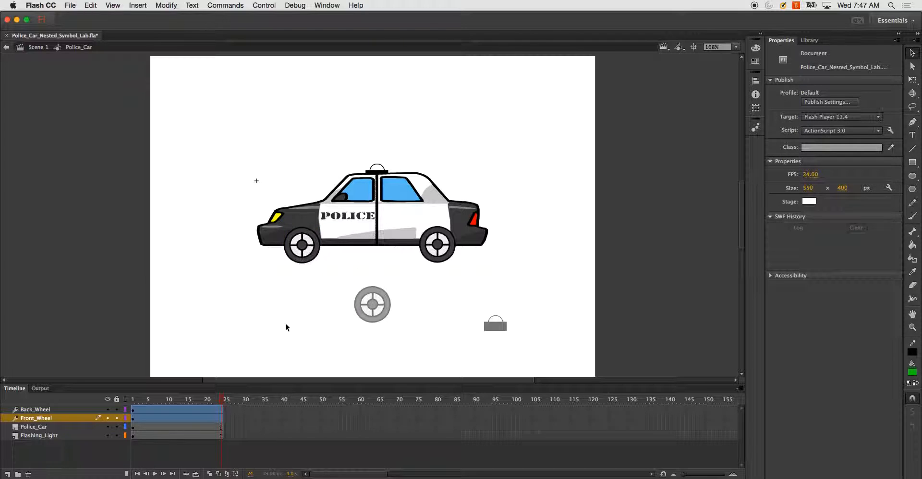
- Check the looping and color style options of the front wheel instance
click(304, 249)
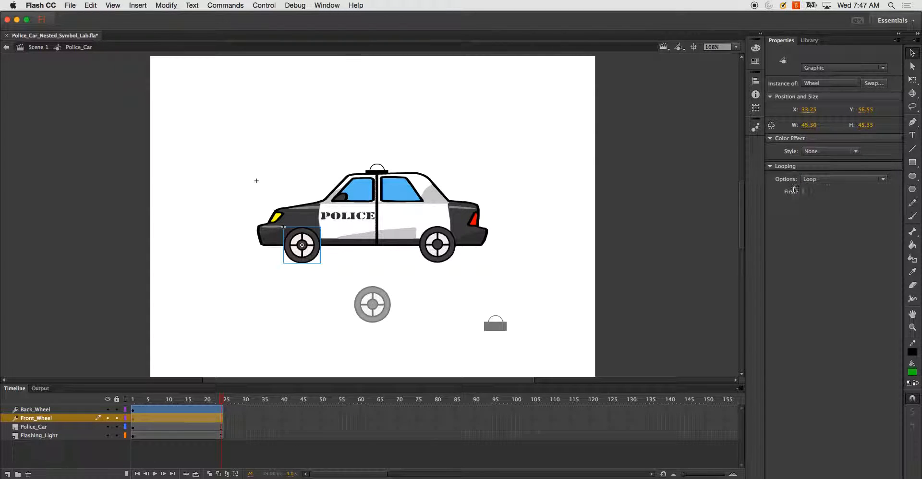
click(821, 180)
click(821, 189)
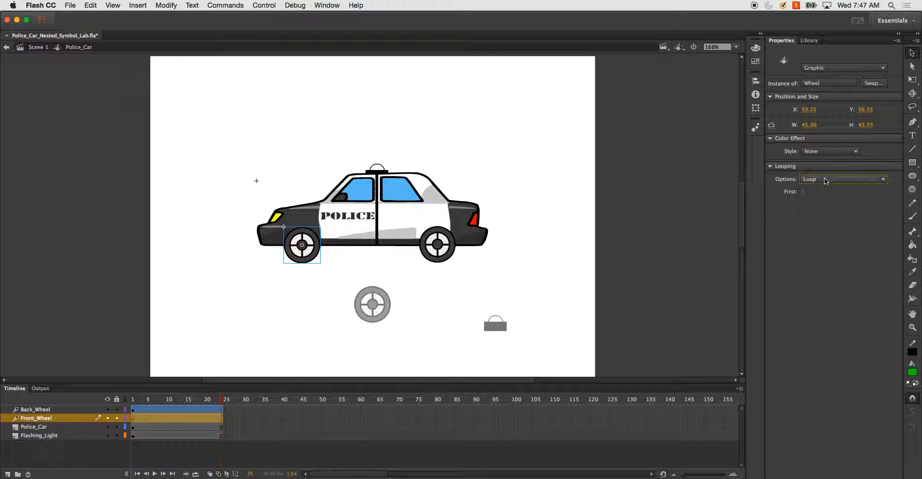
click(829, 153)
click(828, 153)
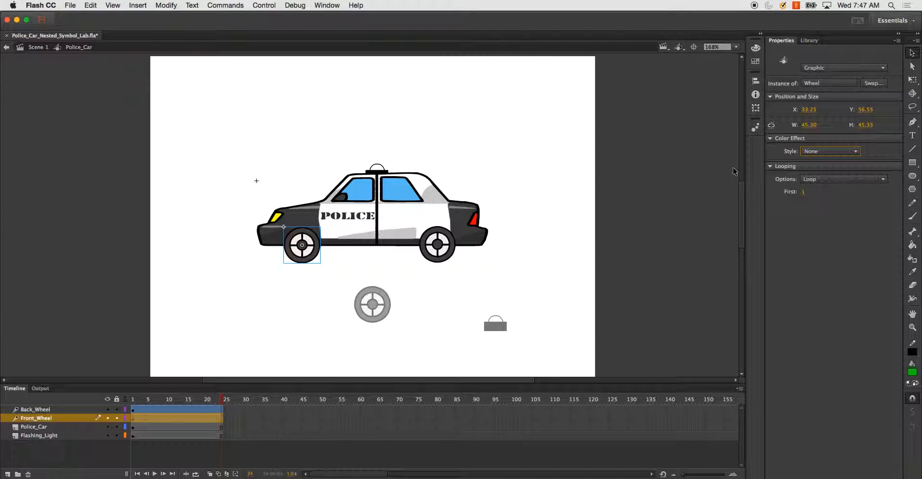
- Set the Front_Wheel motion tween to rotate 1 time
click(221, 421)
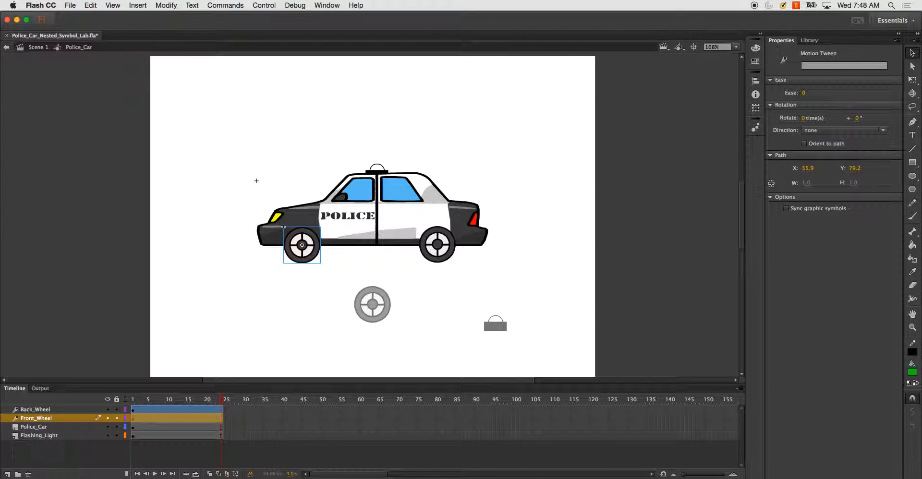
click(803, 118)
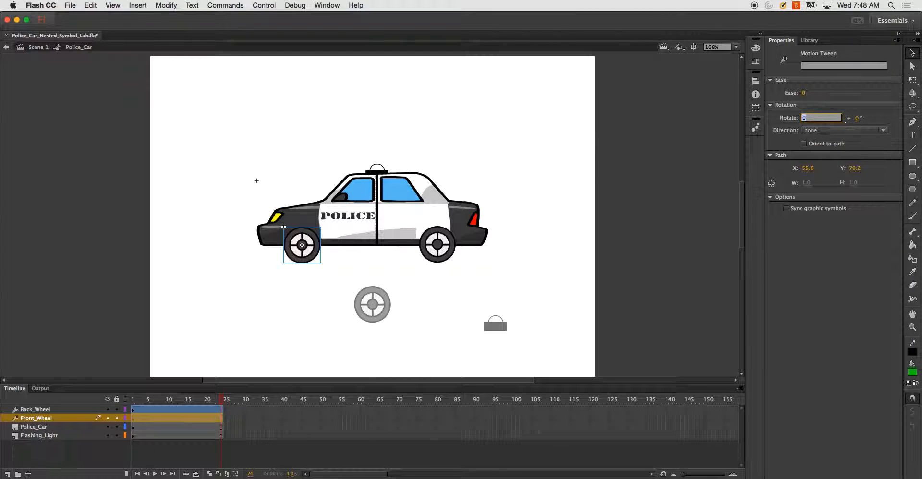
click(825, 131)
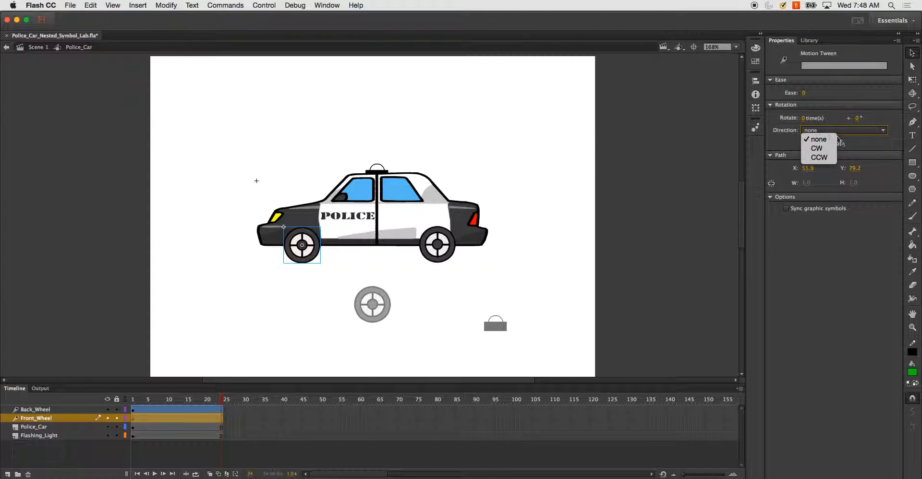
click(807, 119)
click(810, 120)
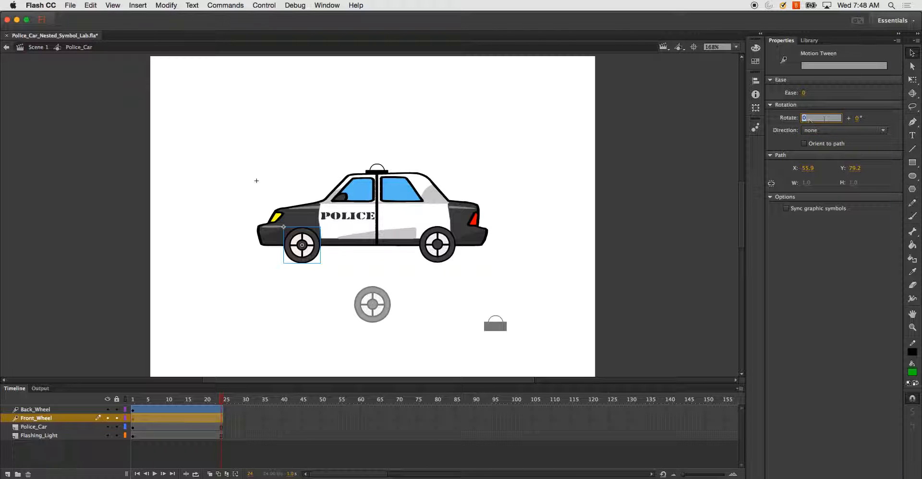
text(1)
key(Return)
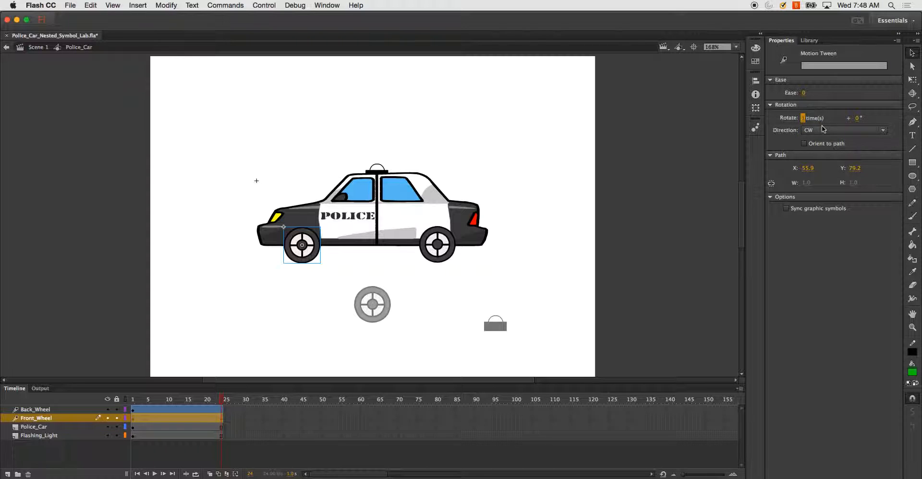
- Set the Front_Wheel tween's rotation direction to CCW and scrub through the frames to preview the spin
click(824, 131)
click(824, 131)
drag(203, 401, 222, 401)
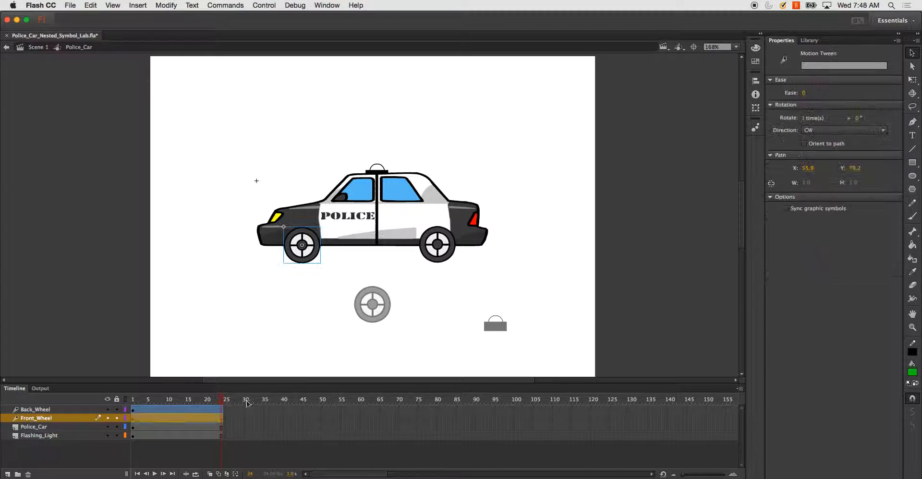
click(840, 130)
click(819, 157)
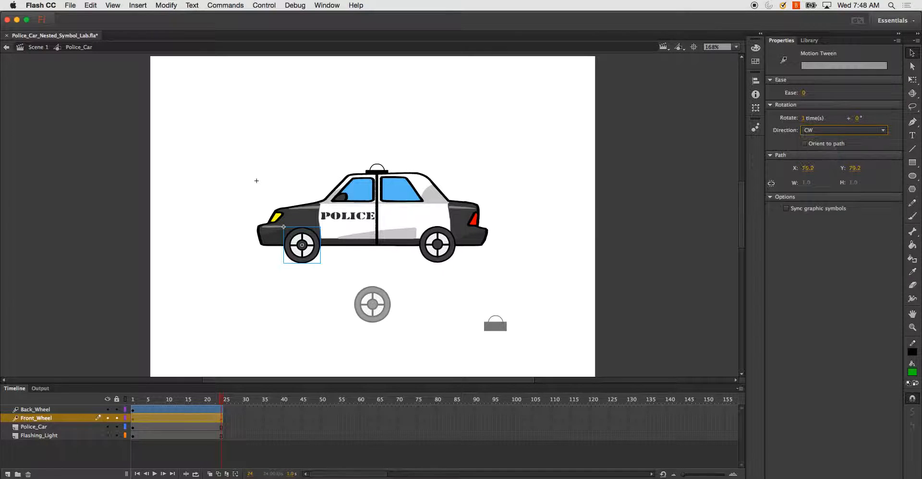
mouse_move(158, 401)
mouse_down()
mouse_move(134, 401)
mouse_move(174, 404)
mouse_up()
drag(187, 408, 249, 410)
click(175, 418)
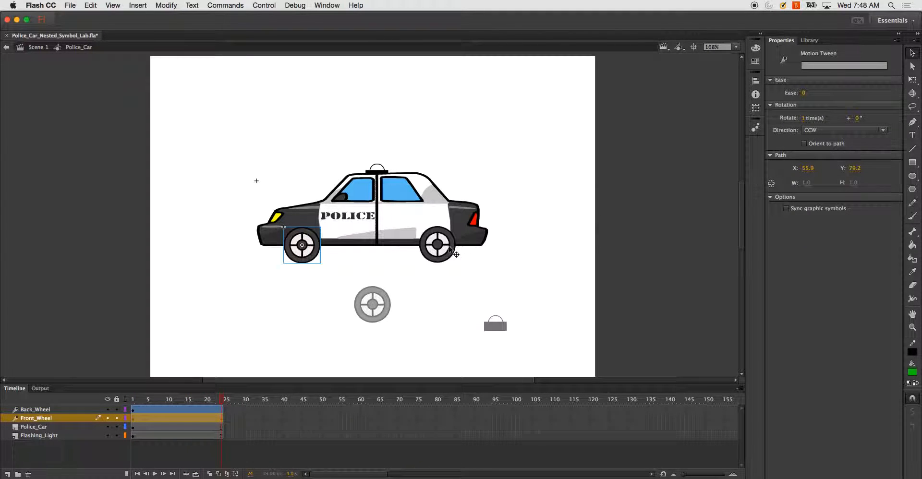
- Set the Back_Wheel motion tween to rotate 1 time in the CCW direction
click(437, 259)
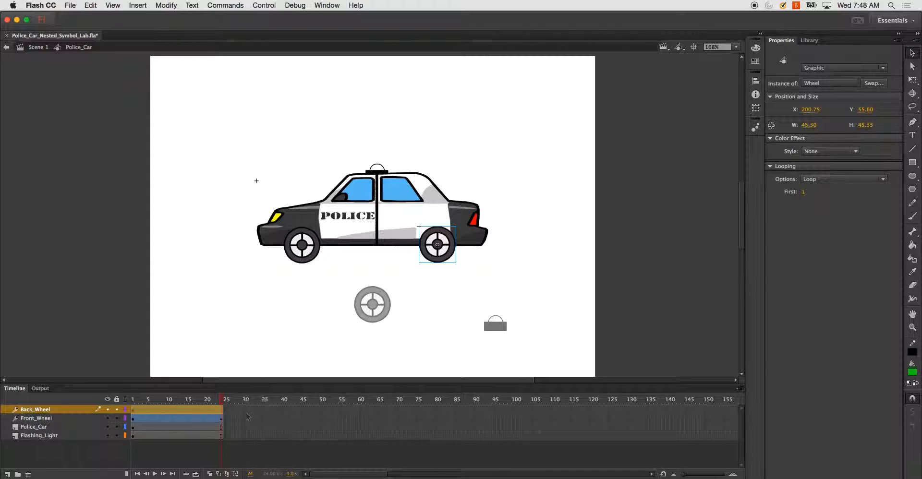
click(220, 410)
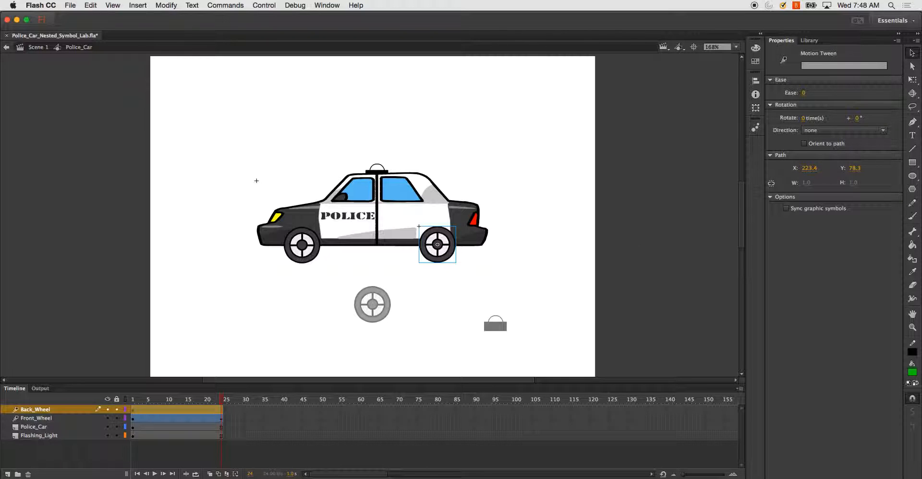
click(803, 118)
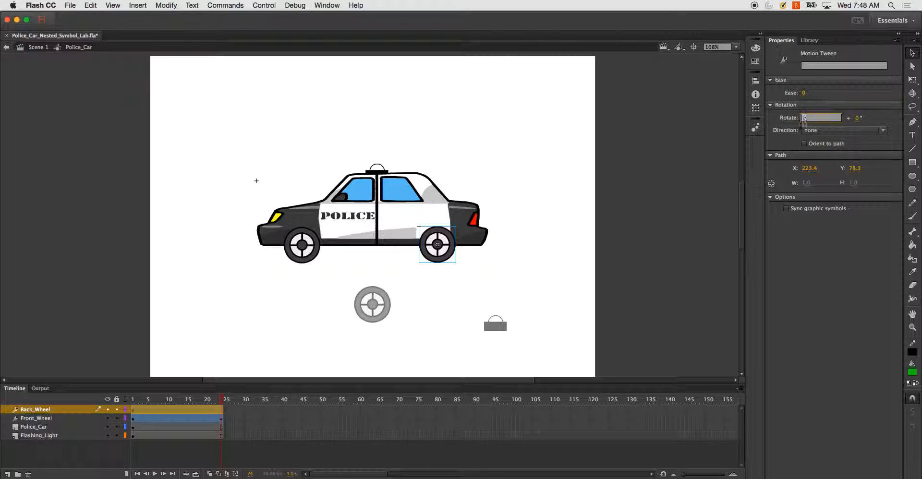
key(Return)
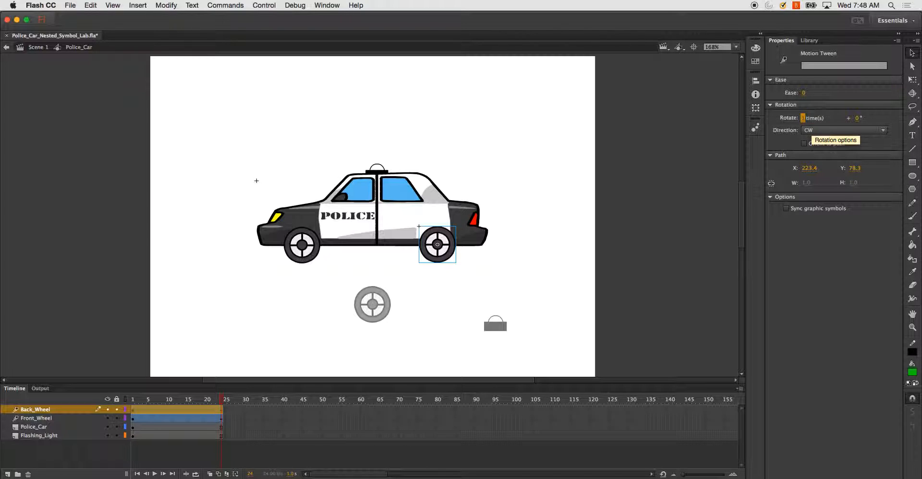
click(863, 131)
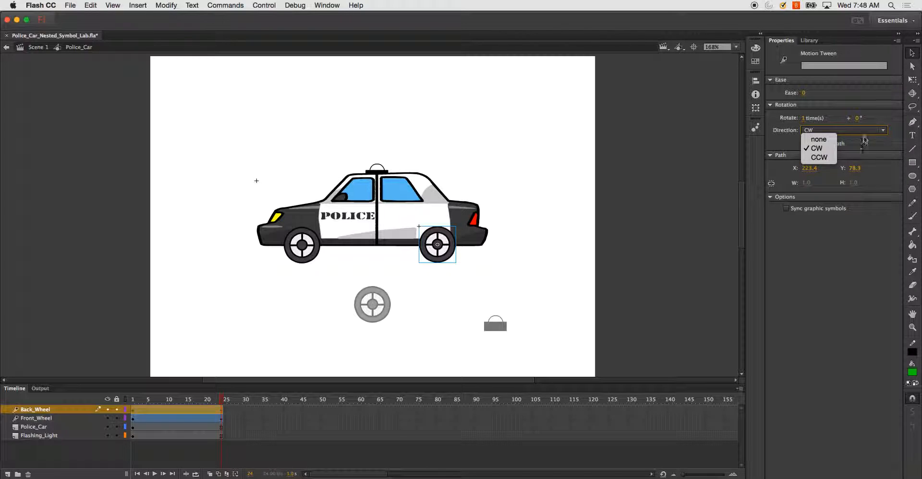
click(829, 157)
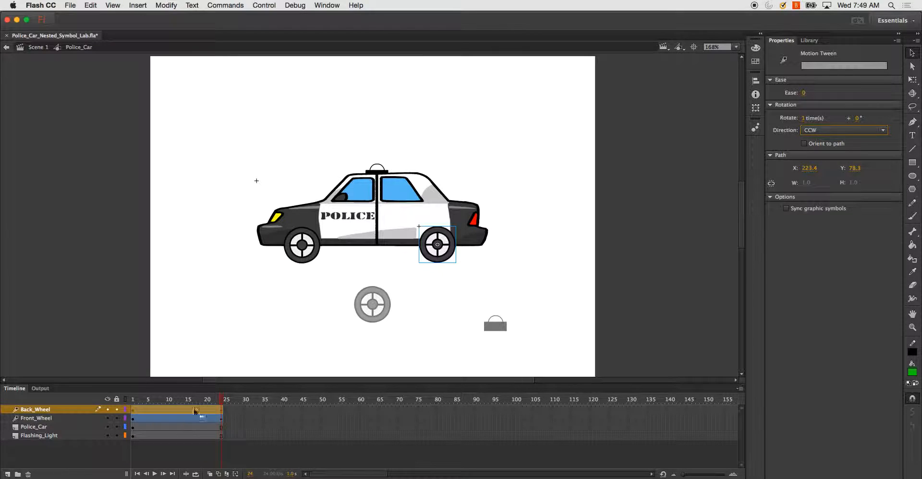
- Scrub and play the Police_Car symbol's timeline to preview both wheels rotating
drag(185, 402, 258, 405)
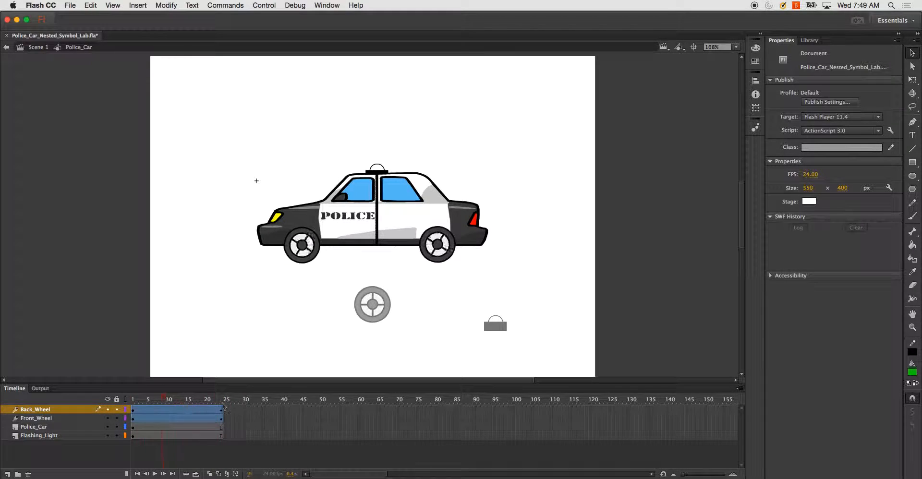
key(Return)
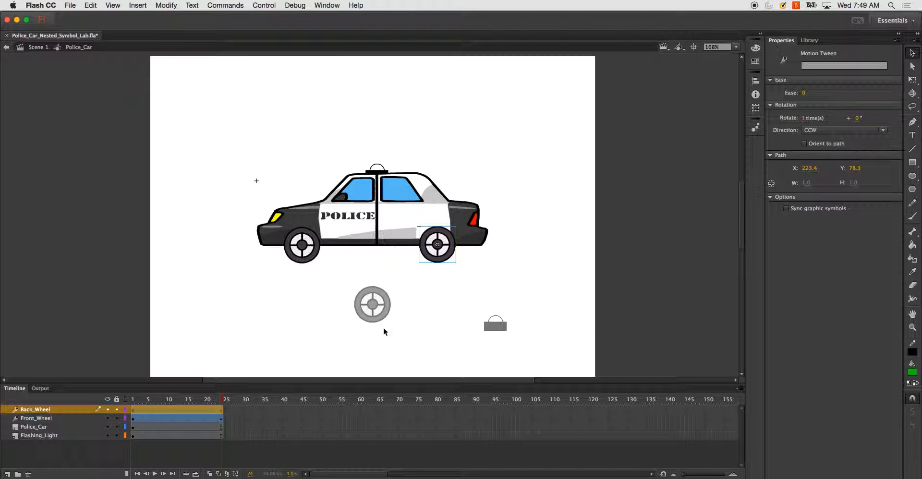
click(417, 313)
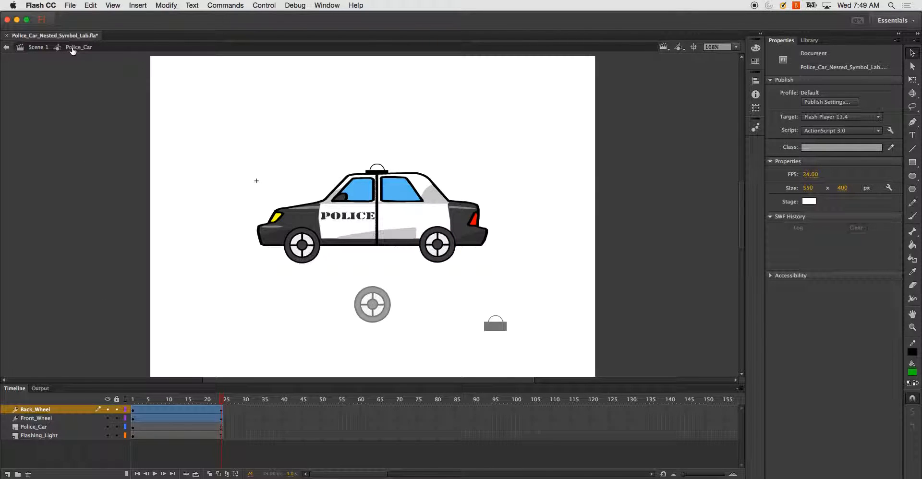
- Return to Scene 1 and play the main timeline to preview the nested wheel animation
click(38, 48)
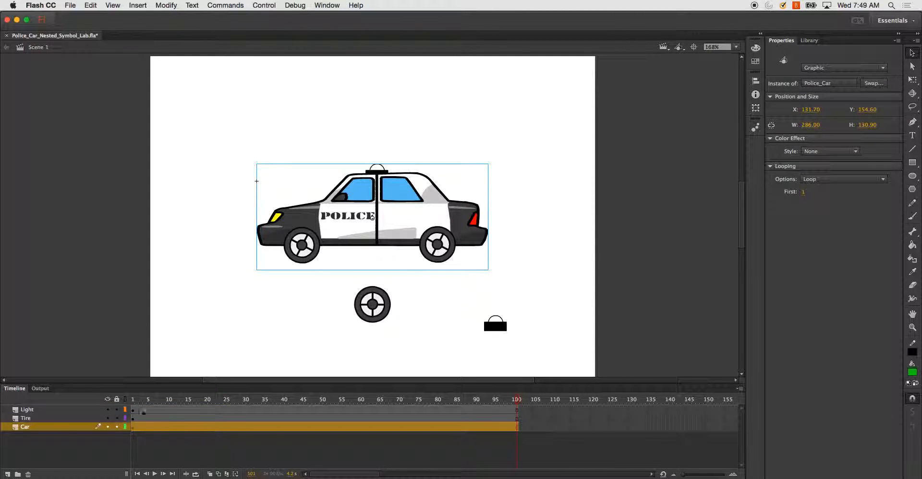
drag(162, 399, 1, 377)
key(Return)
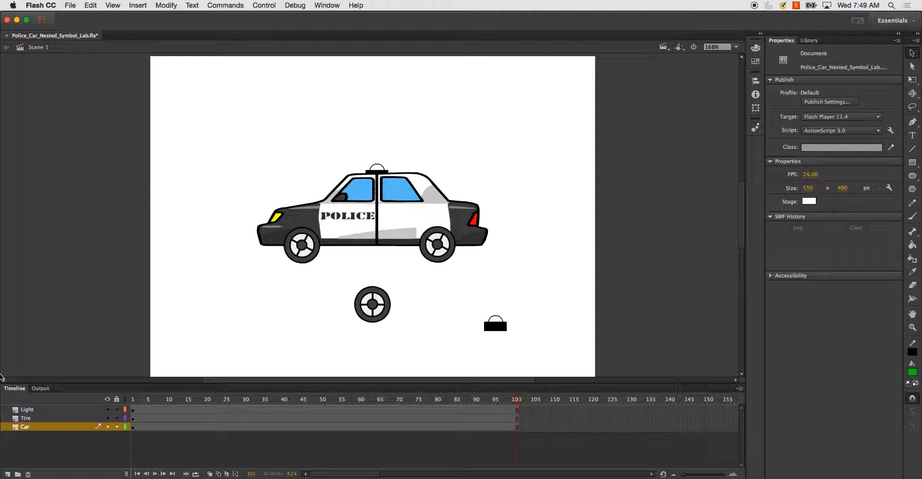
key(Return)
- Delete the Tire layer from the main timeline
click(39, 421)
click(249, 359)
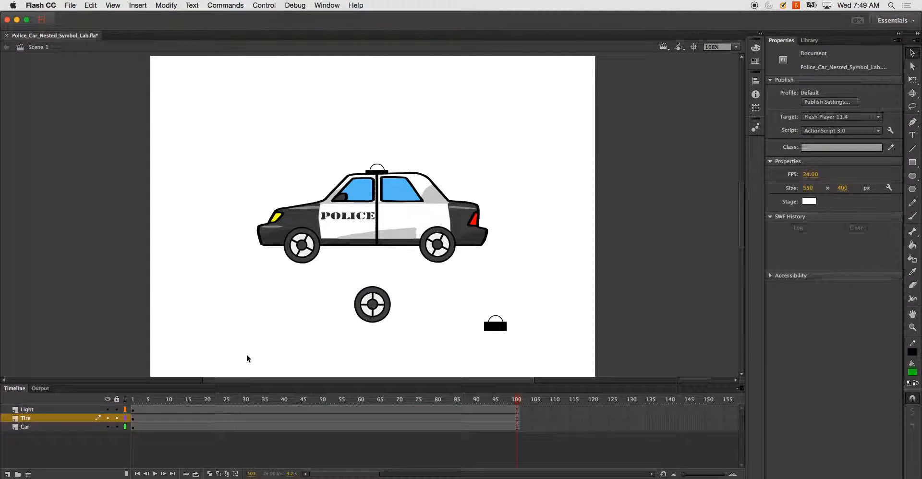
right_click(22, 423)
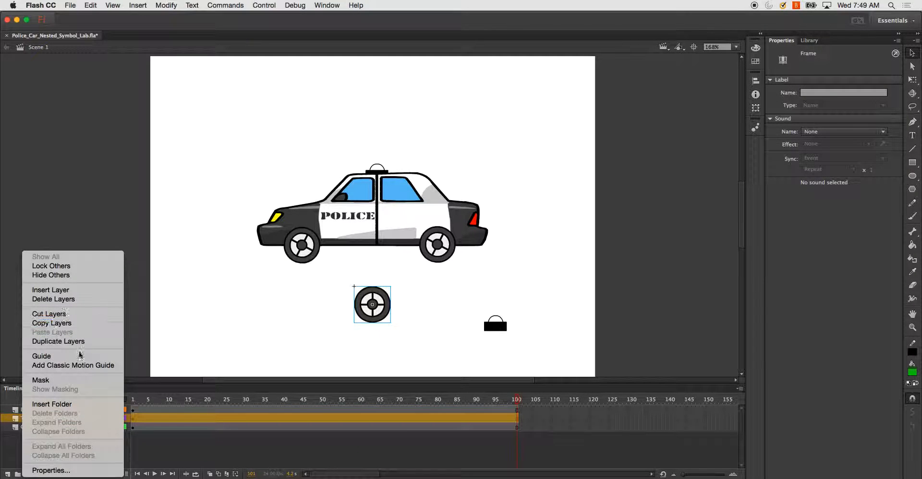
click(88, 301)
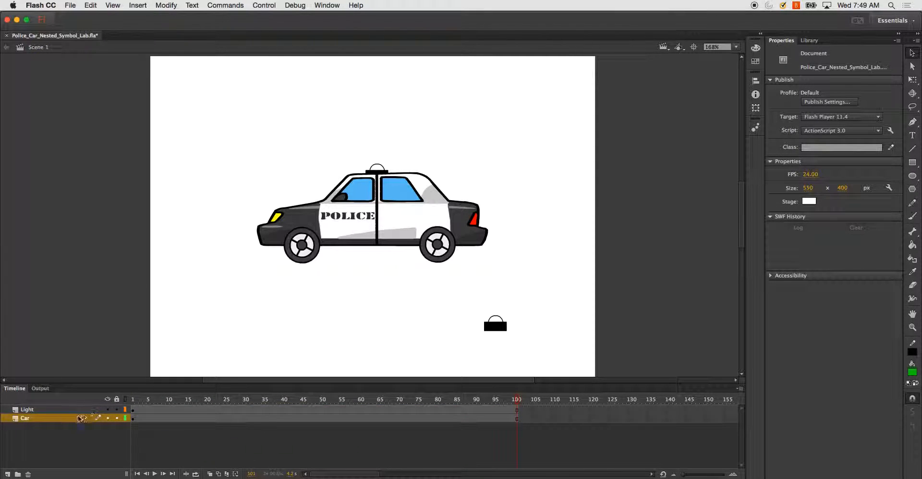
- Move the police car to about X 128.80, Y 126.75 and delete the Light layer
click(349, 252)
drag(350, 253, 392, 213)
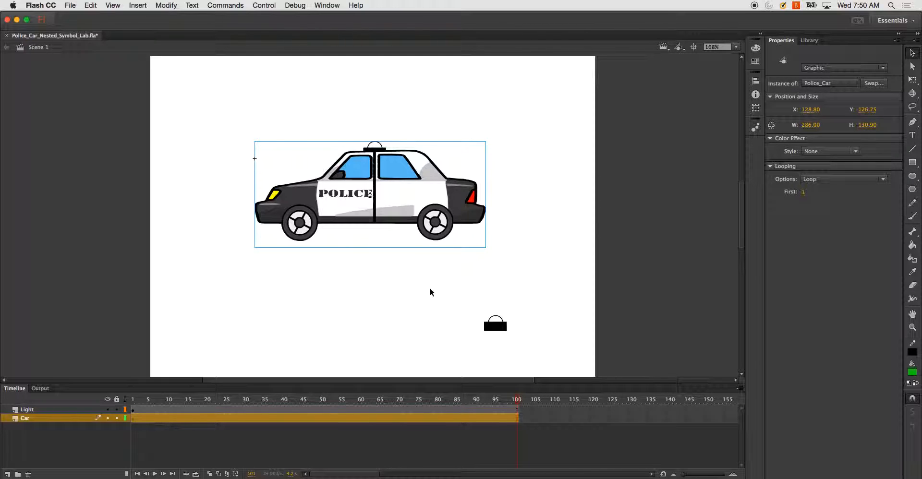
click(35, 420)
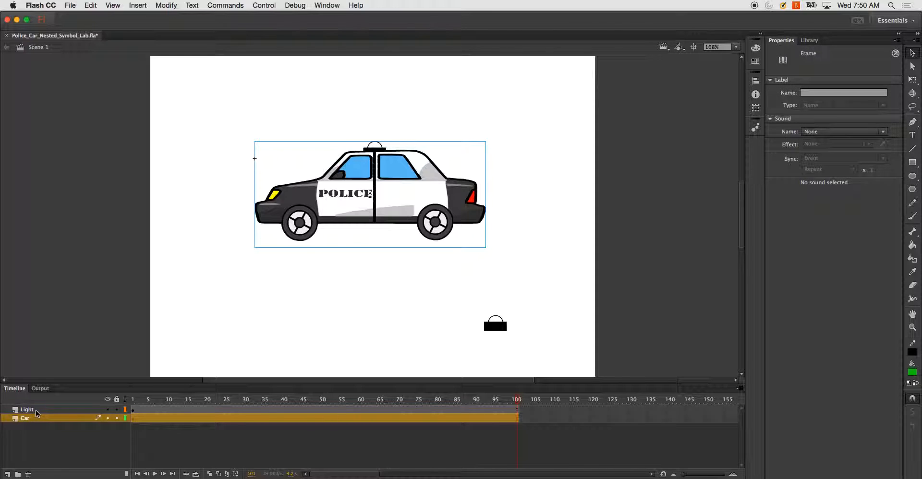
click(38, 414)
right_click(38, 414)
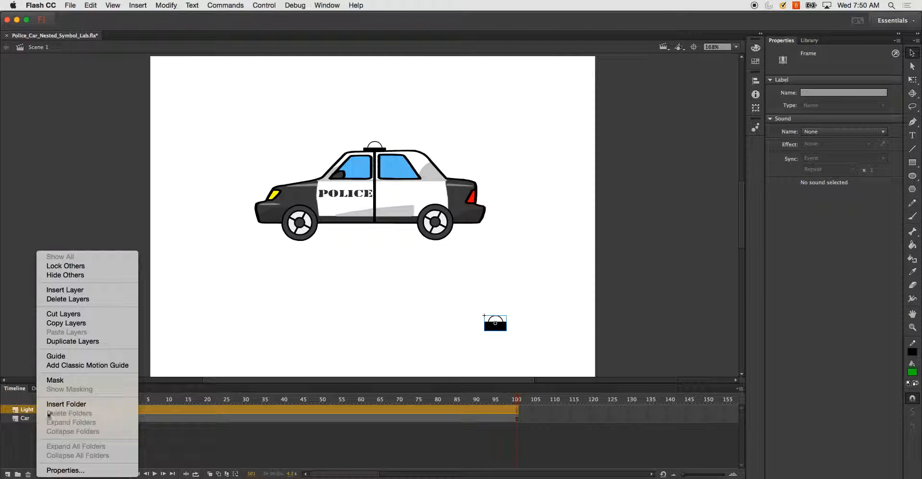
click(85, 300)
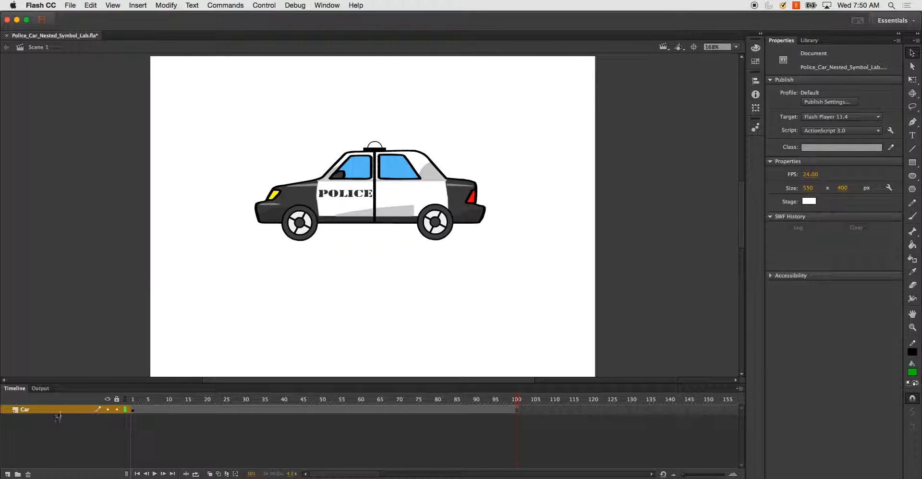
- Display the library's symbols and move the police car down to the lower part of the stage
click(332, 222)
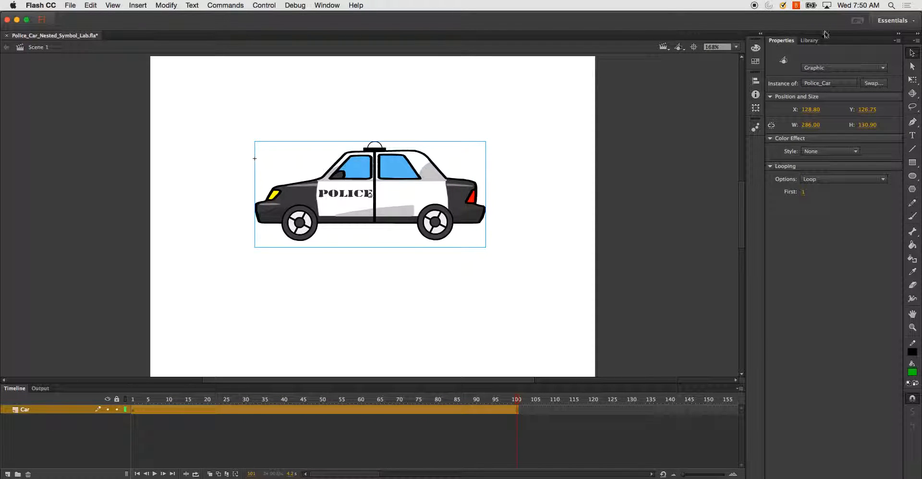
click(809, 41)
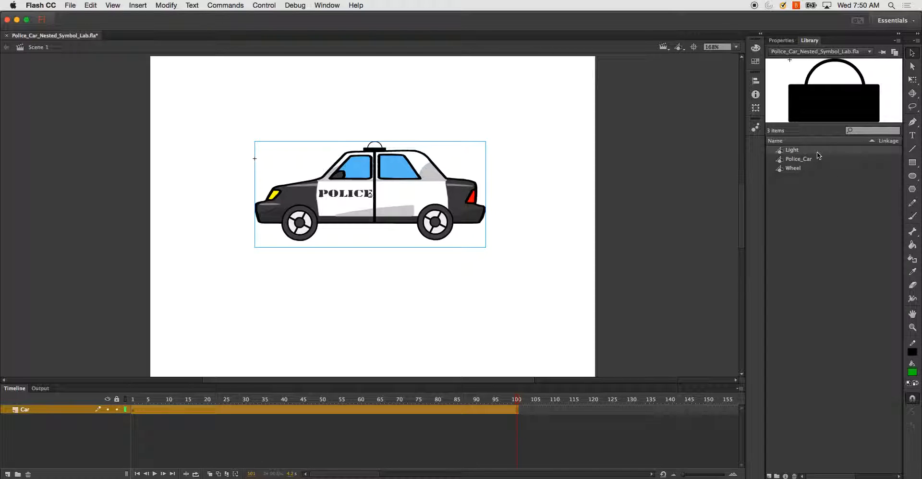
click(455, 229)
click(388, 212)
drag(407, 206, 416, 300)
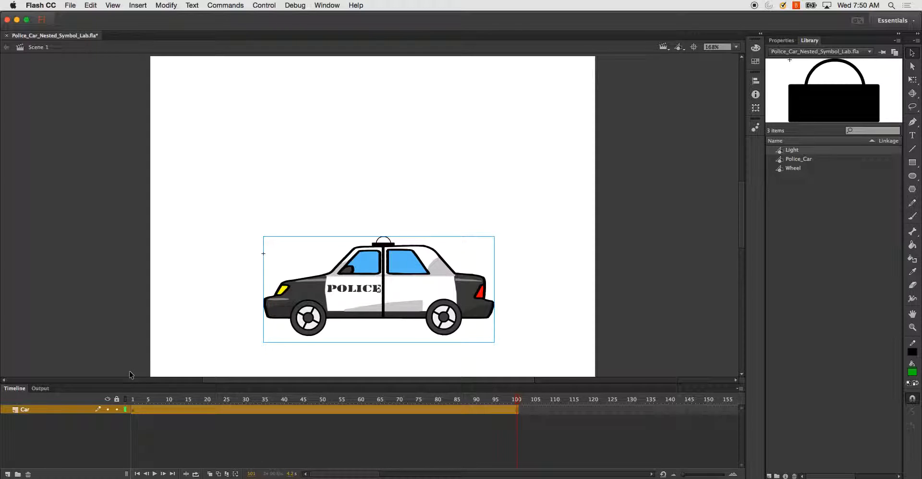
- Open the Police_Car symbol for editing and make the Flashing_Light layer active
double_click(365, 300)
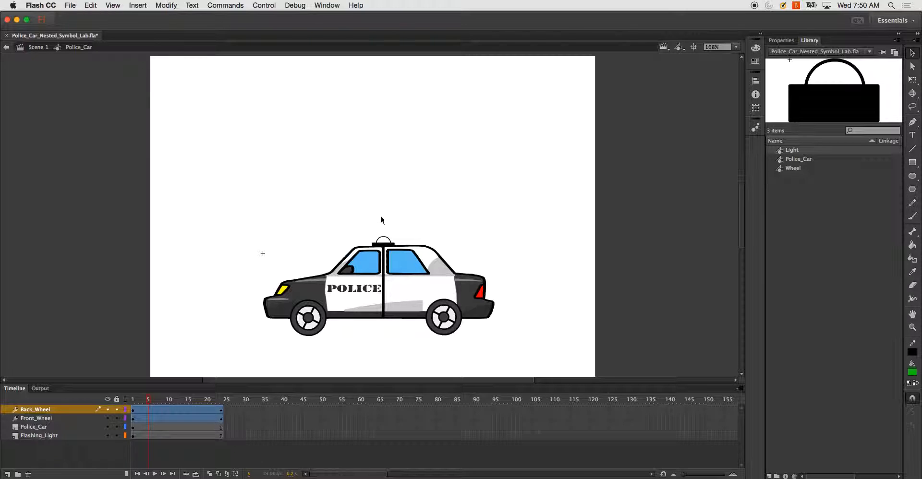
click(389, 244)
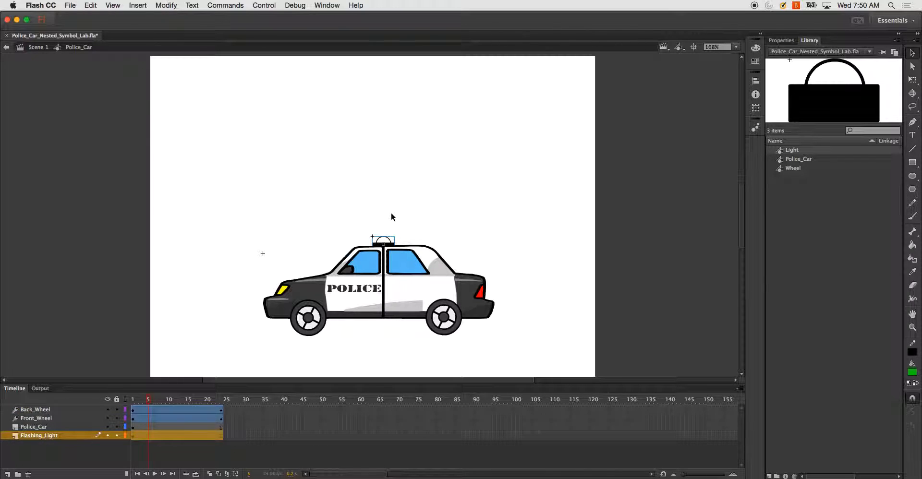
click(390, 228)
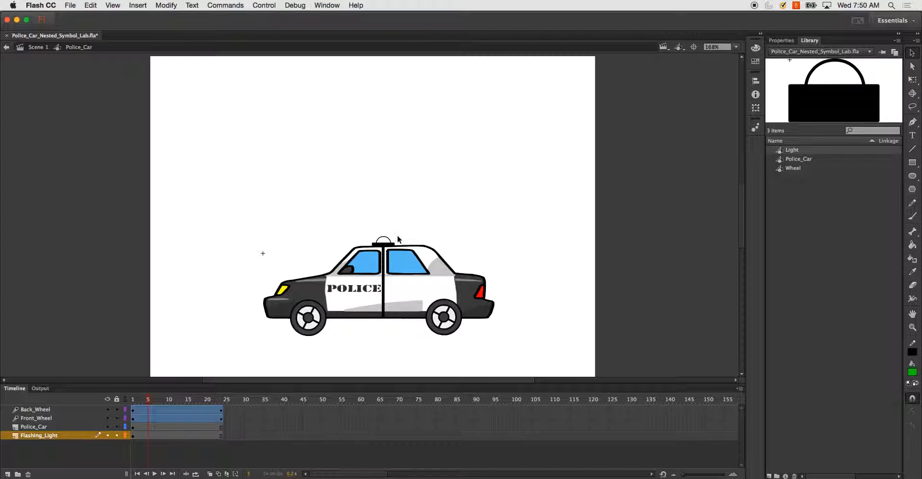
- Check which layers hold the car body, front wheel, back wheel and roof light by selecting each part in turn
click(375, 291)
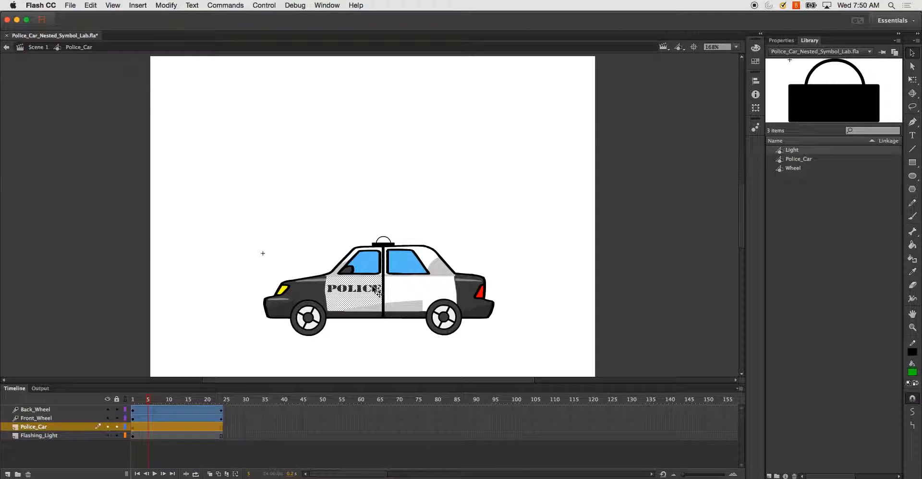
click(367, 332)
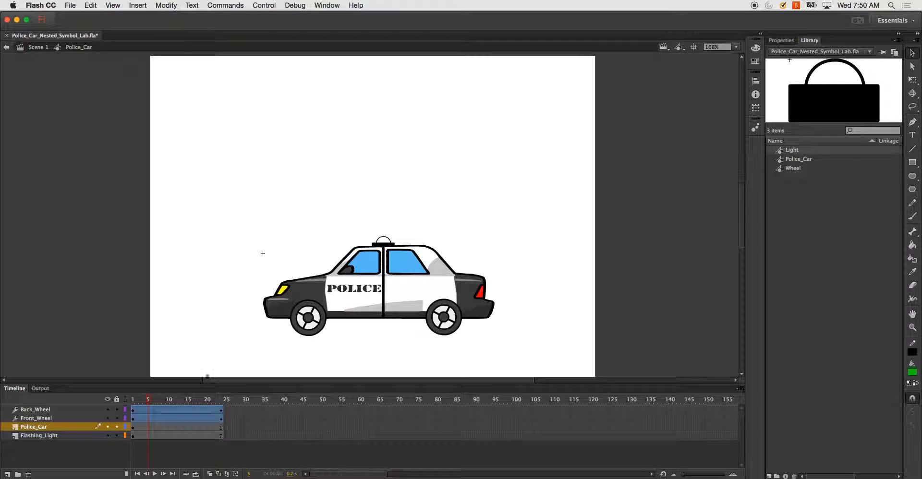
click(318, 333)
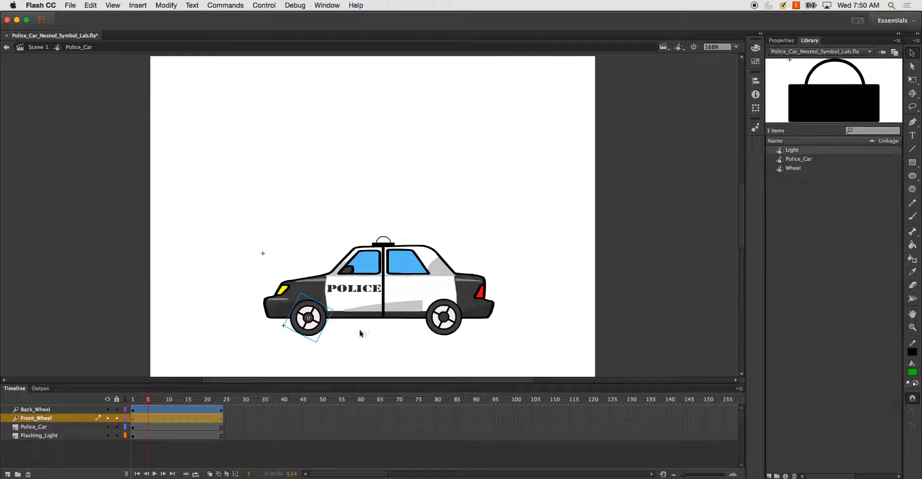
click(445, 327)
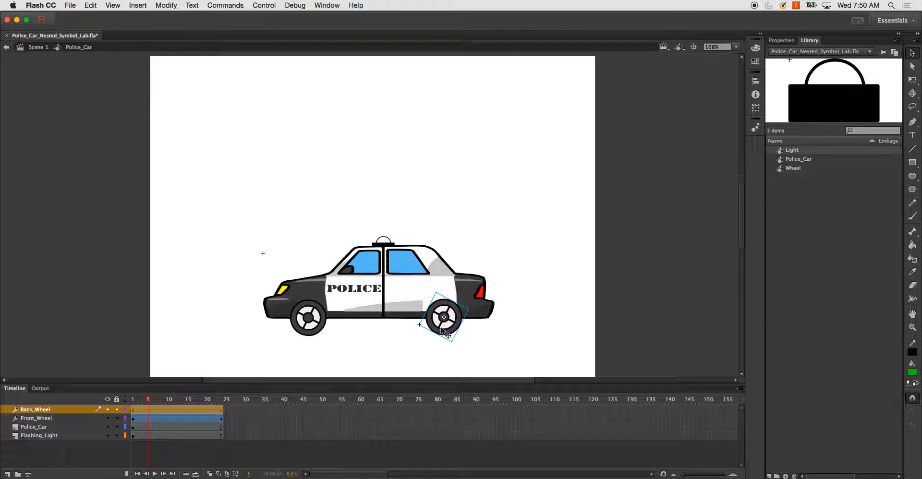
click(391, 247)
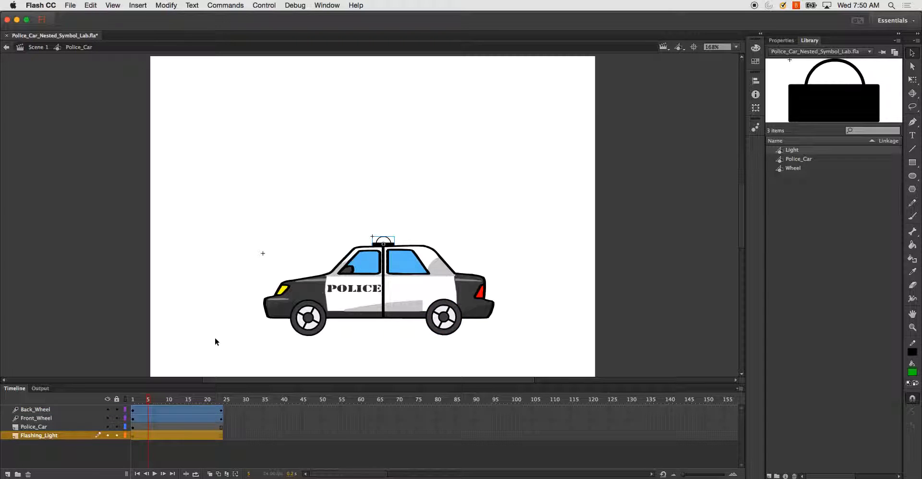
- Open the roof light symbol for in-place editing inside Police_Car and show it enlarged
click(399, 253)
double_click(392, 244)
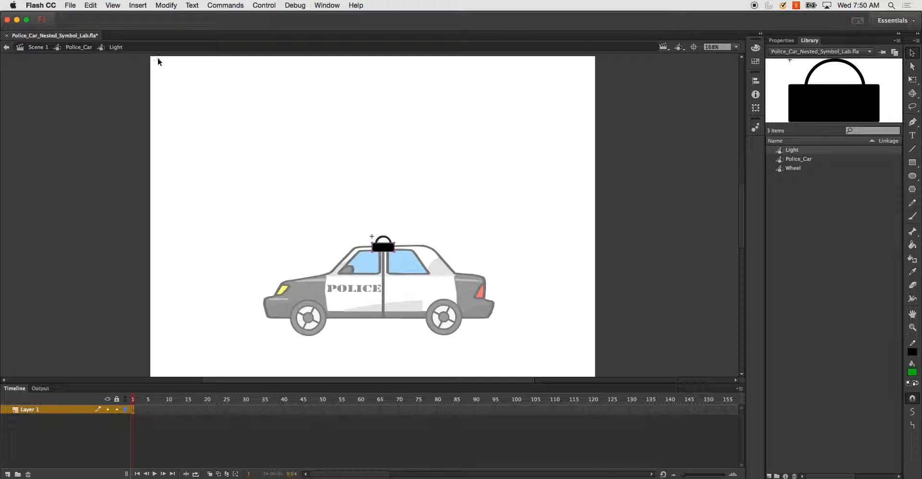
click(376, 193)
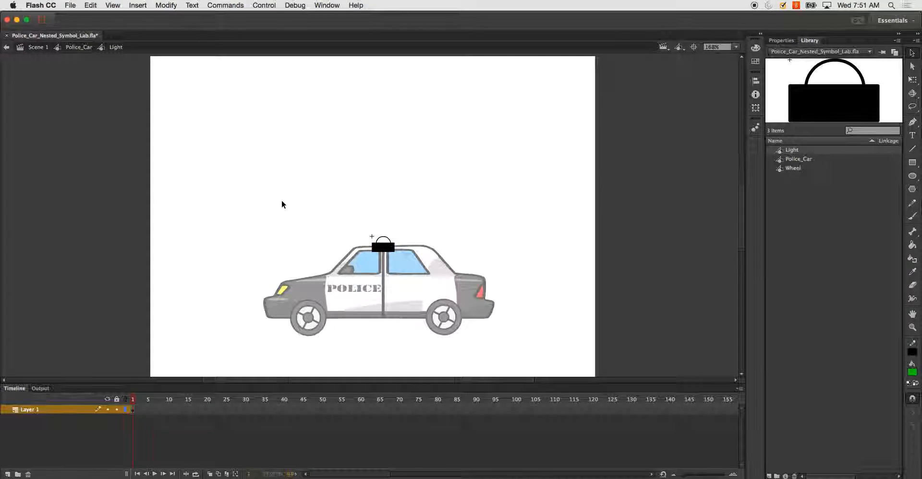
key(super+equal)
key(super+equal)
drag(404, 174, 410, 260)
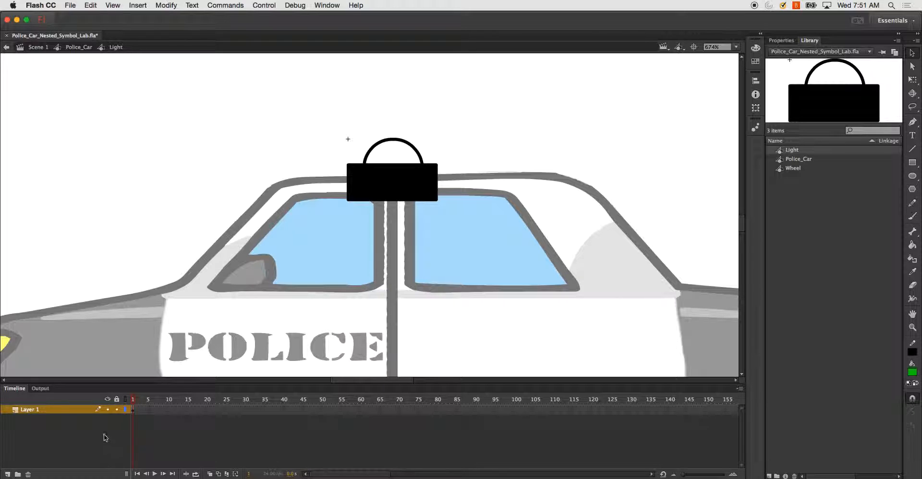
- Rename the light symbol's layer to Flashing_Light and activate the Paint Bucket tool
double_click(40, 409)
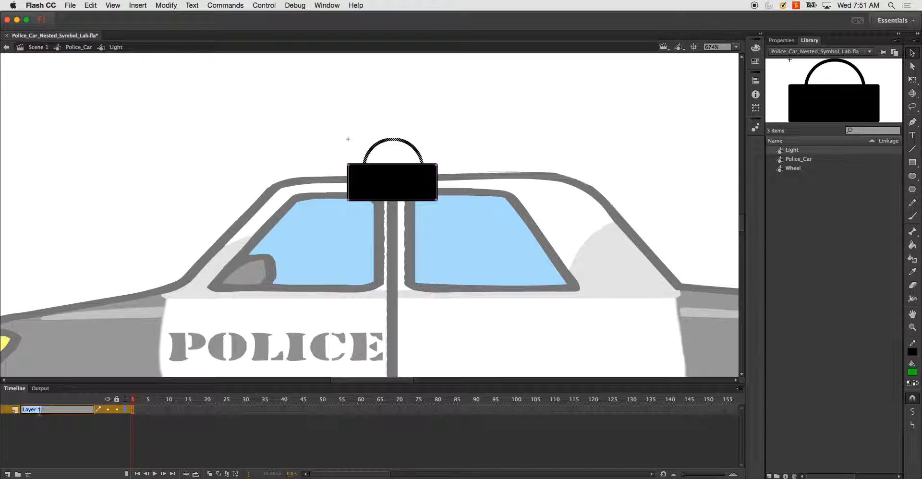
text(Li)
text(ashing_Light)
key(Return)
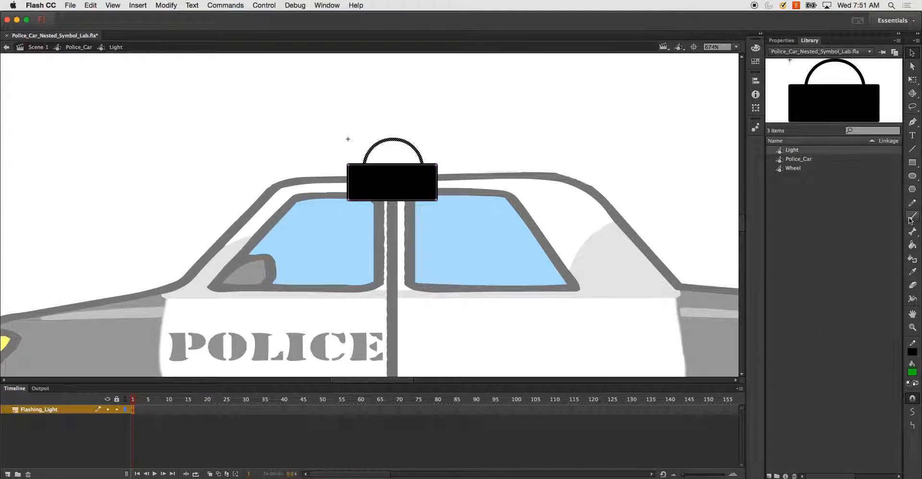
click(913, 245)
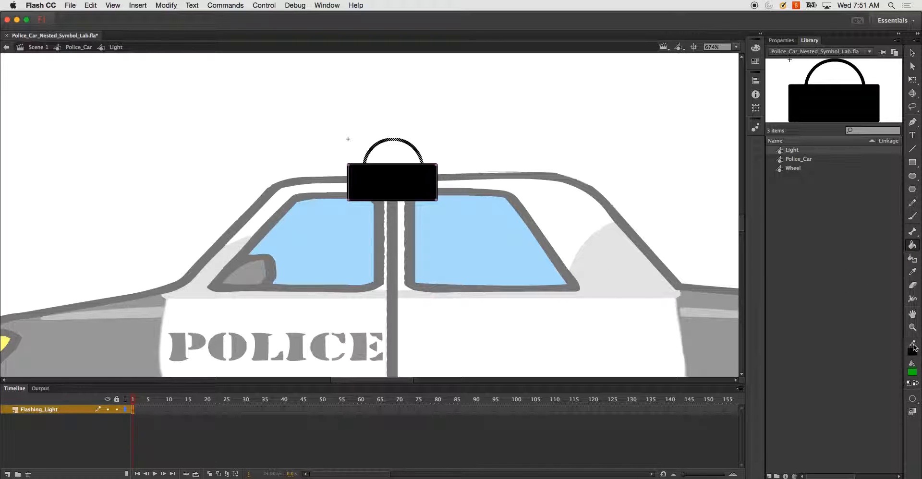
click(914, 377)
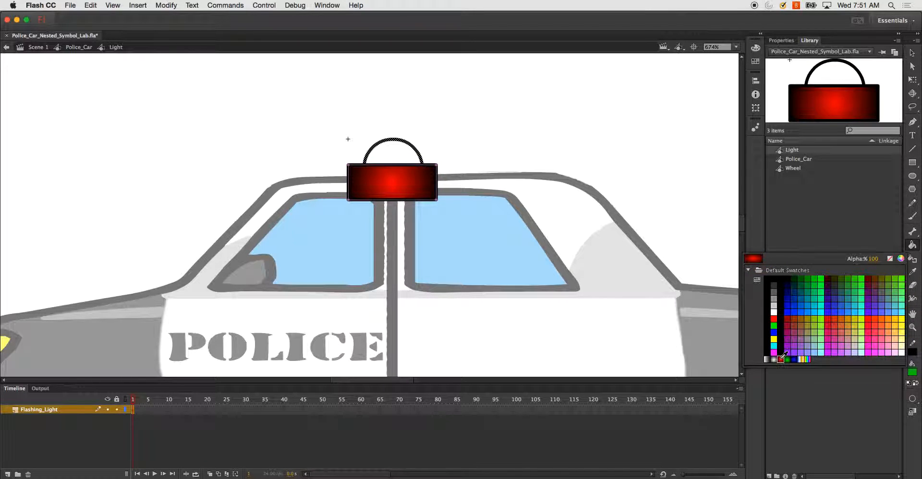
click(781, 359)
key(super+z)
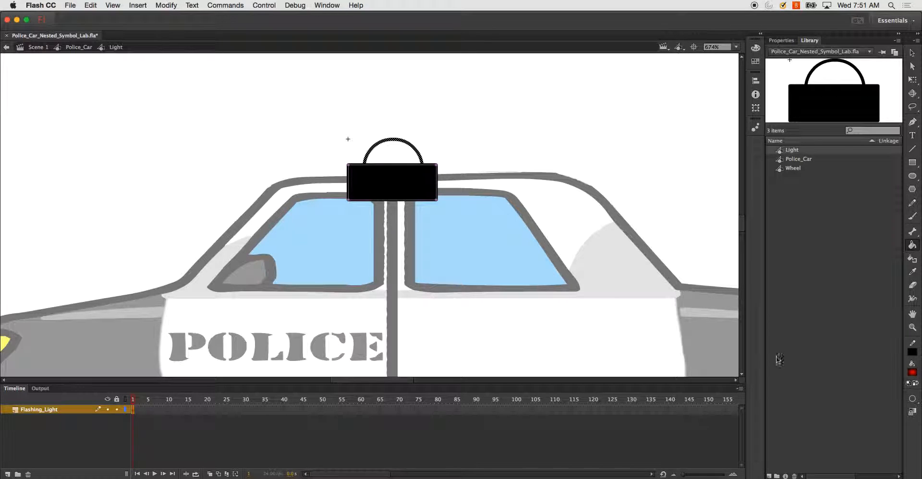
- Fill the light's empty dome with solid black and return to the Selection tool
click(914, 372)
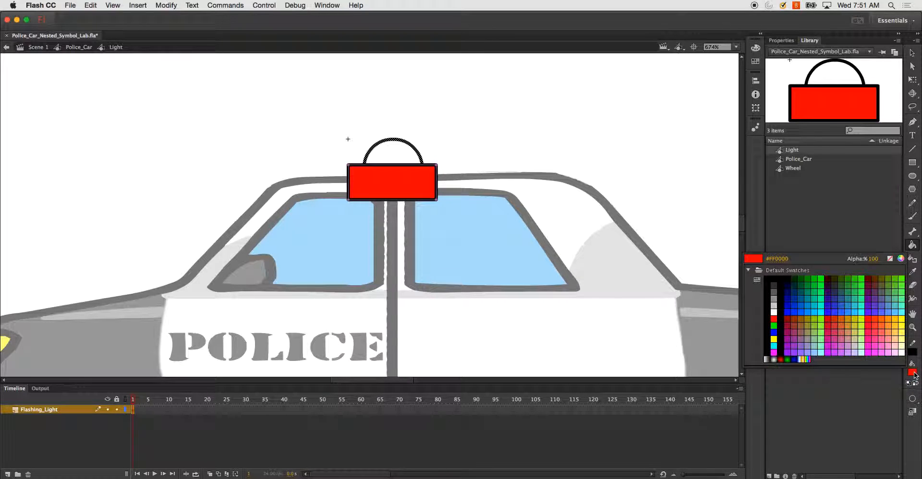
click(772, 271)
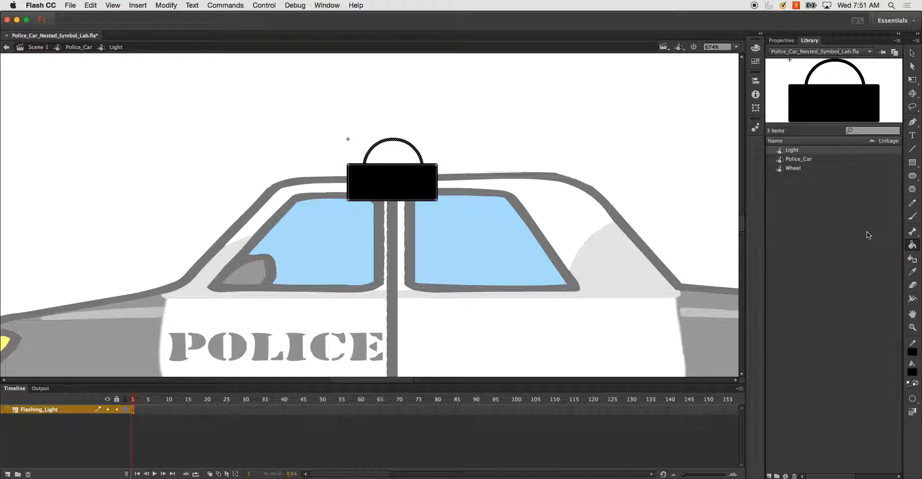
click(402, 158)
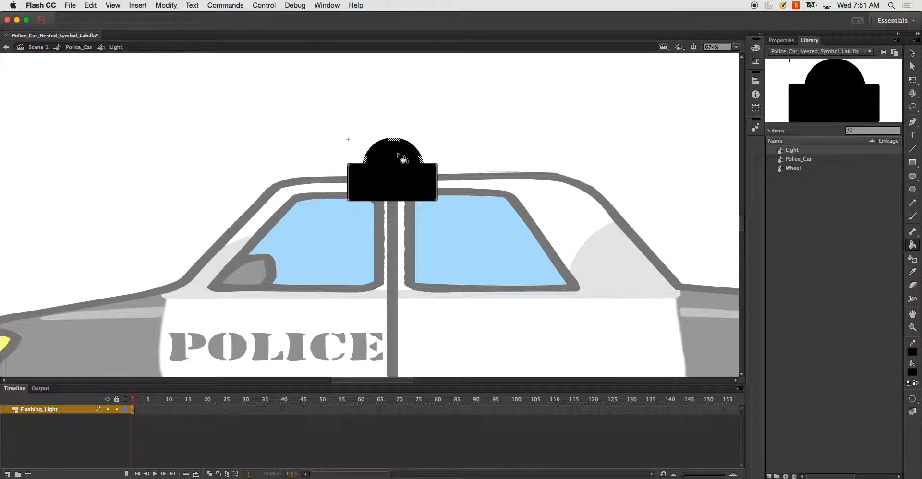
click(913, 53)
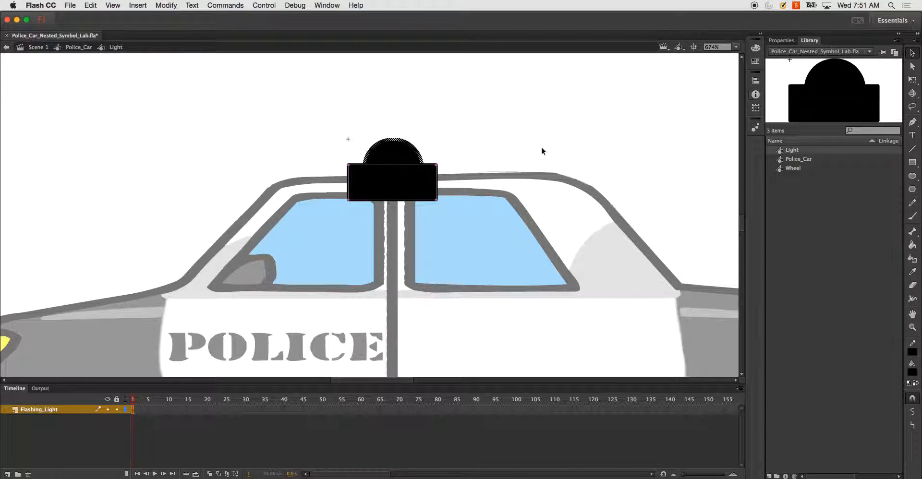
click(390, 156)
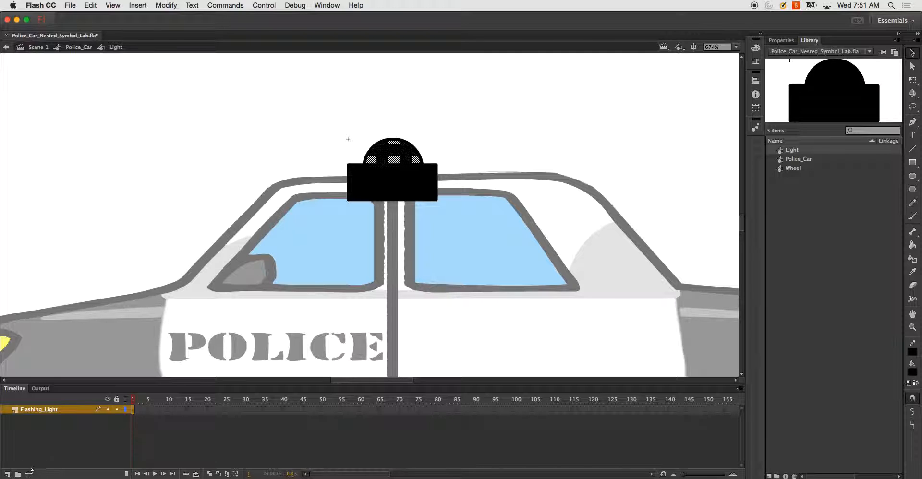
click(8, 474)
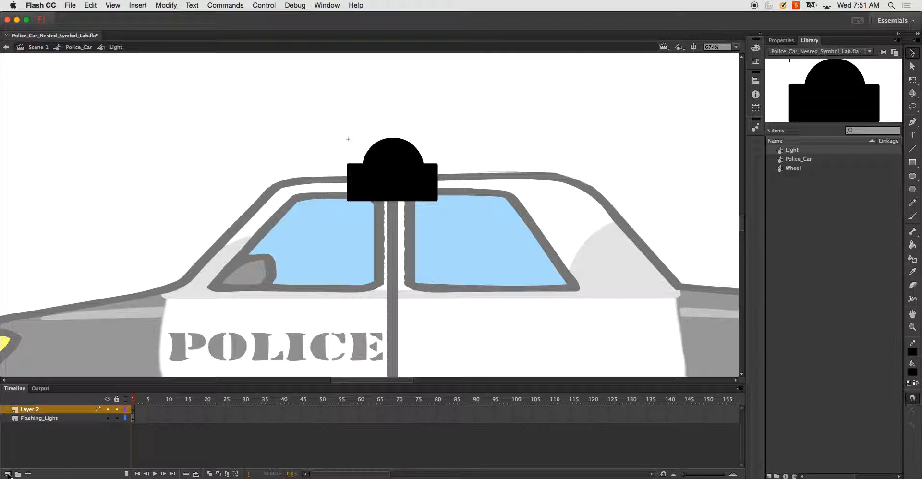
click(28, 475)
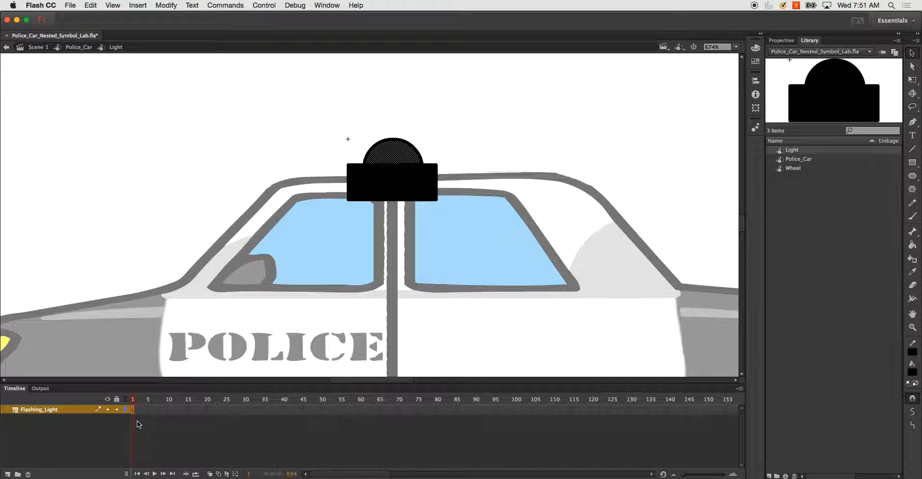
- Insert a keyframe at frame 2 of Flashing_Light and fill the dome with the red radial gradient
key(F6)
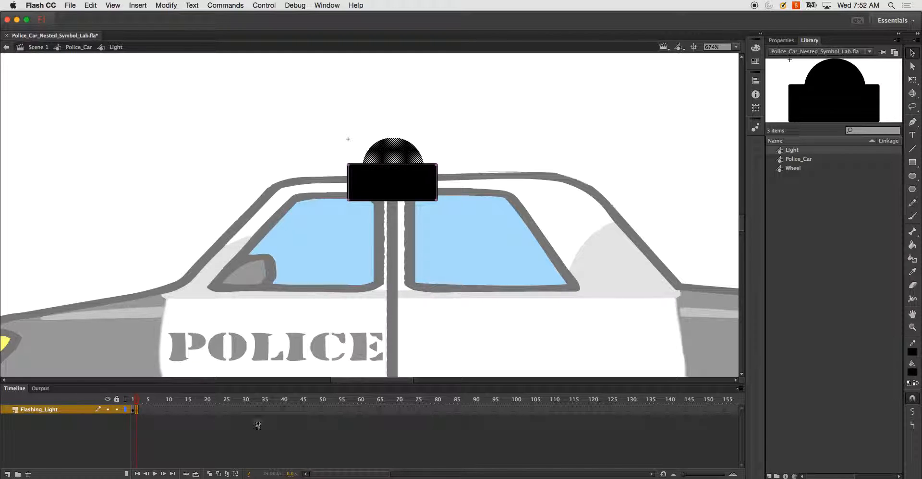
click(463, 144)
click(391, 160)
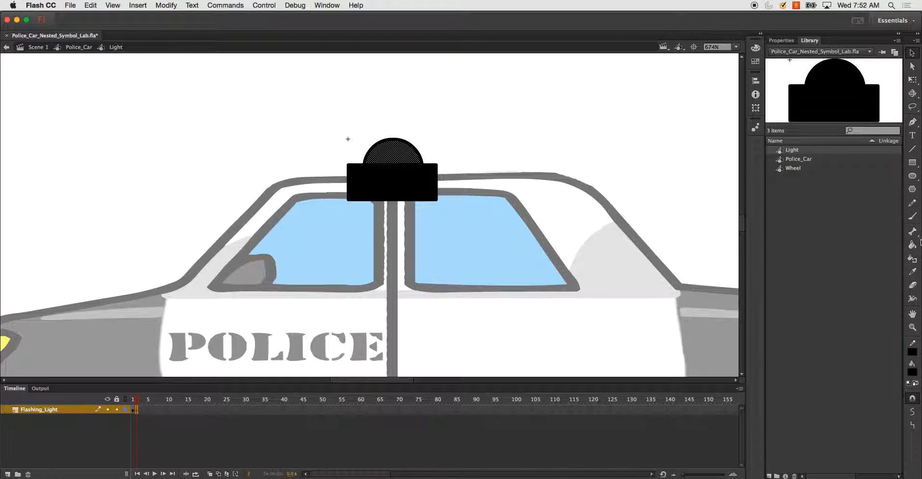
click(912, 372)
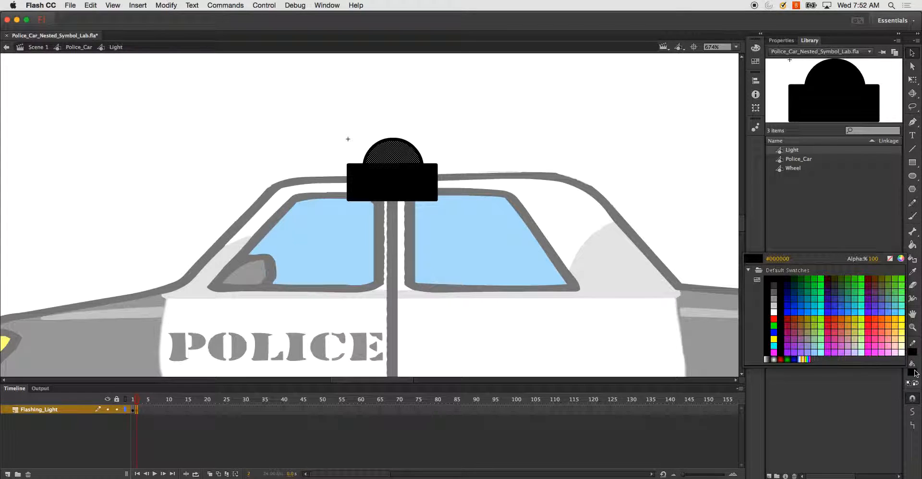
click(785, 358)
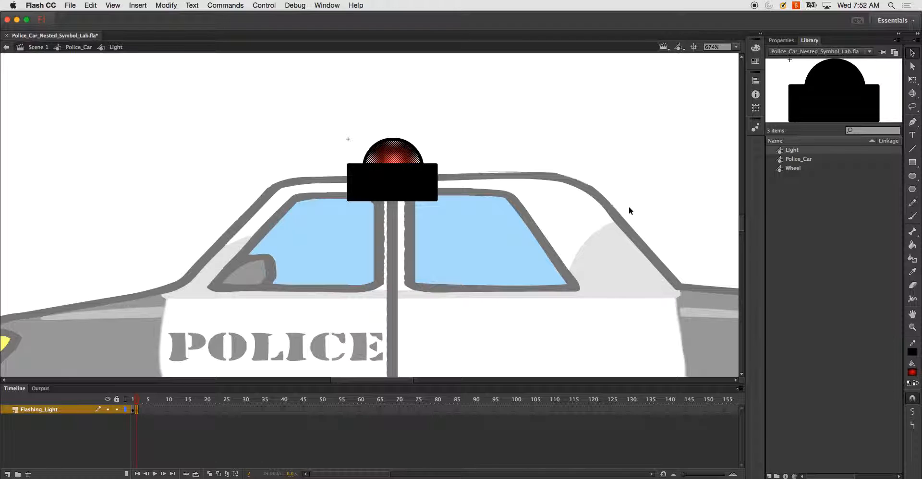
click(621, 183)
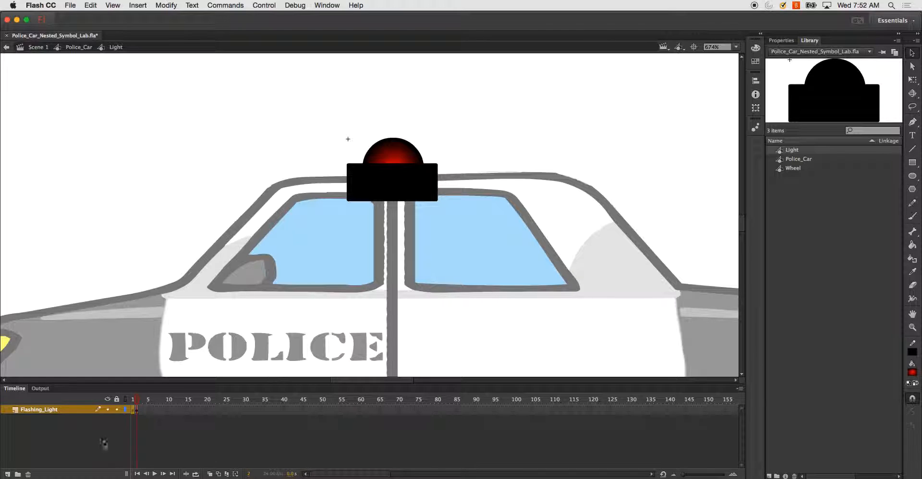
- Add a keyframe at frame 3 and fill the light's dome with solid red
click(140, 411)
click(388, 163)
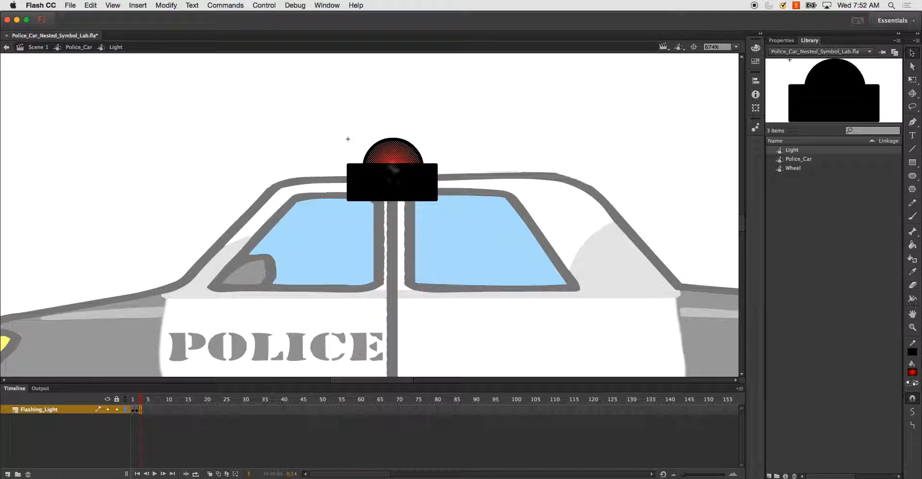
click(912, 373)
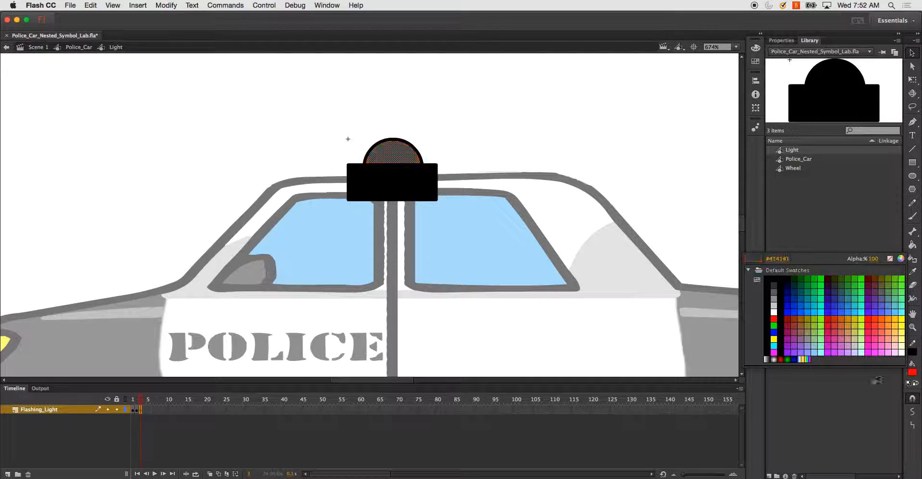
click(774, 319)
click(514, 134)
- Add a keyframe at frame 4 and fill the dome with the red radial gradient
mouse_move(142, 403)
mouse_down()
mouse_move(133, 403)
mouse_move(141, 404)
mouse_up()
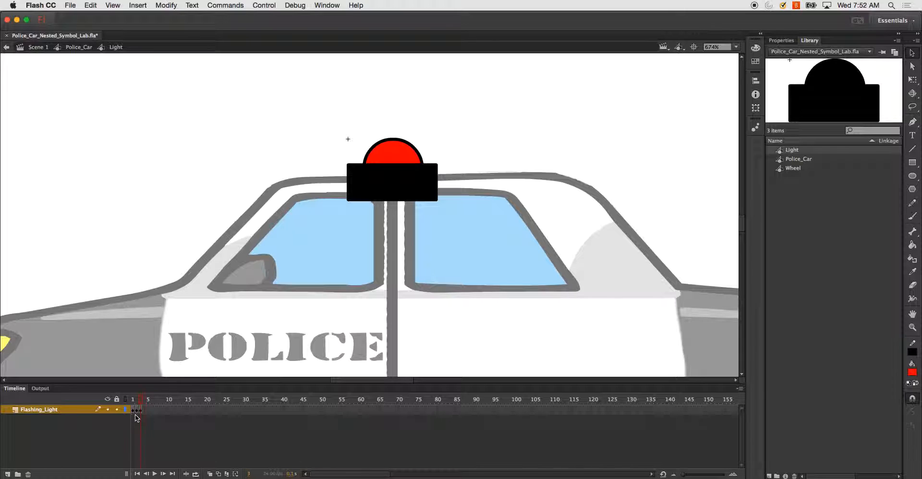
click(403, 156)
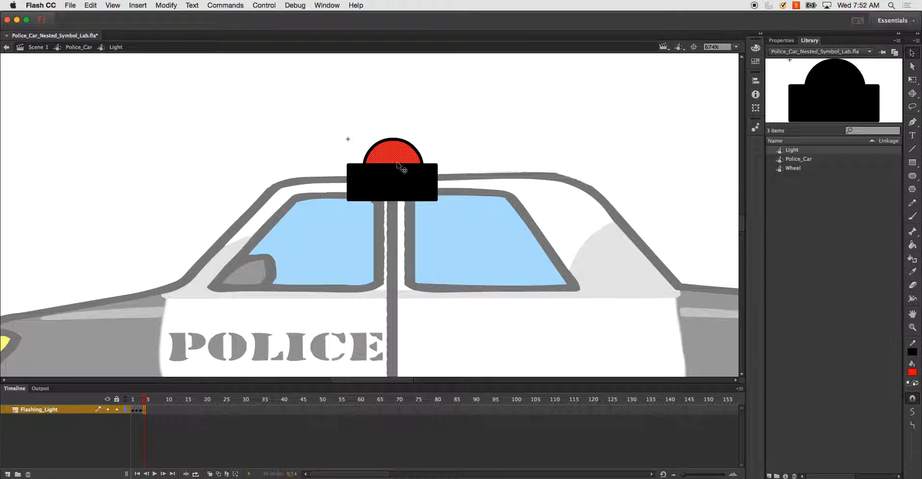
click(912, 372)
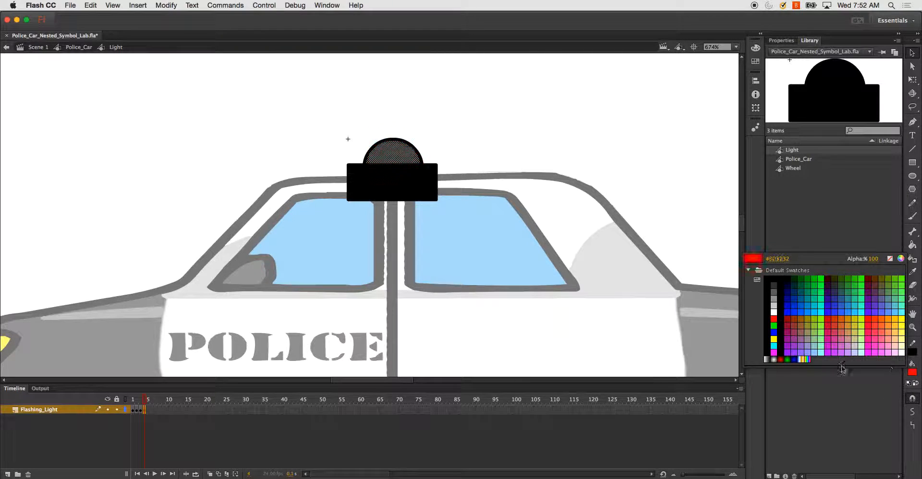
click(781, 359)
click(678, 228)
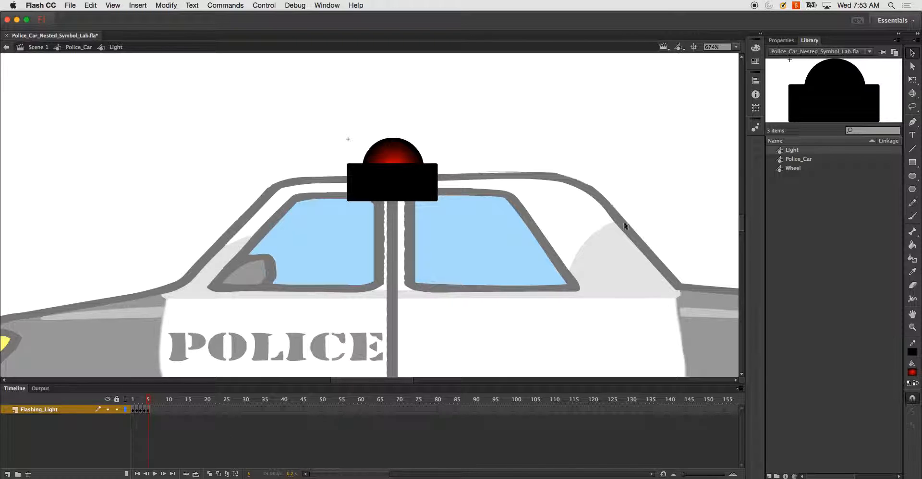
- Insert a keyframe at frame 5 and fill the dome with solid black
key(F6)
click(402, 160)
click(912, 372)
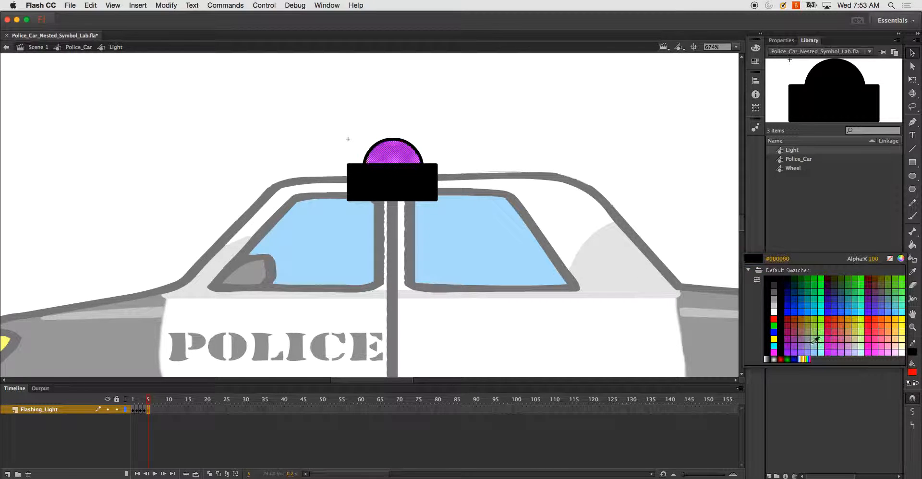
click(776, 279)
click(655, 190)
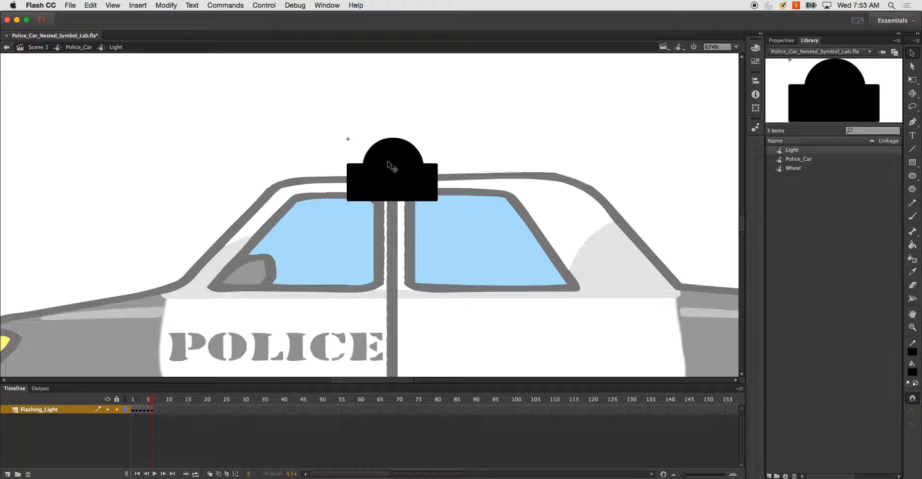
- Insert a keyframe at frame 6 and fill the dome with the blue radial gradient
key(F6)
click(402, 157)
click(912, 372)
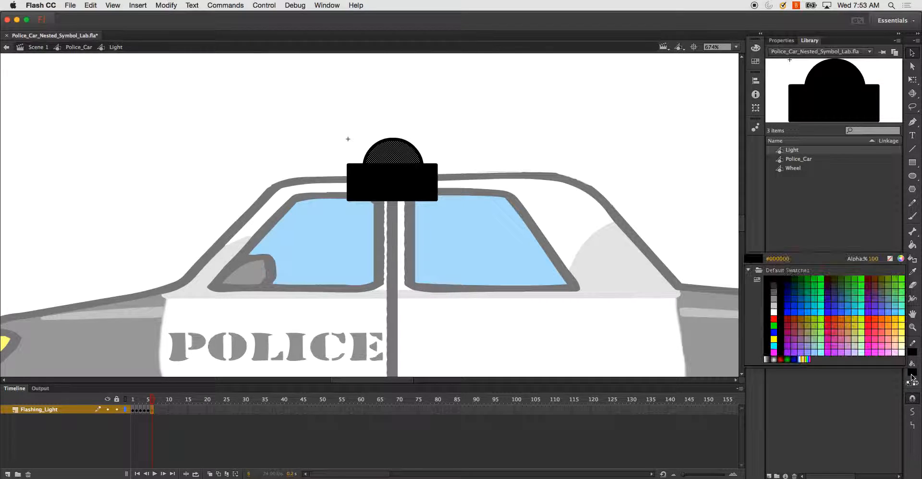
click(797, 358)
click(640, 203)
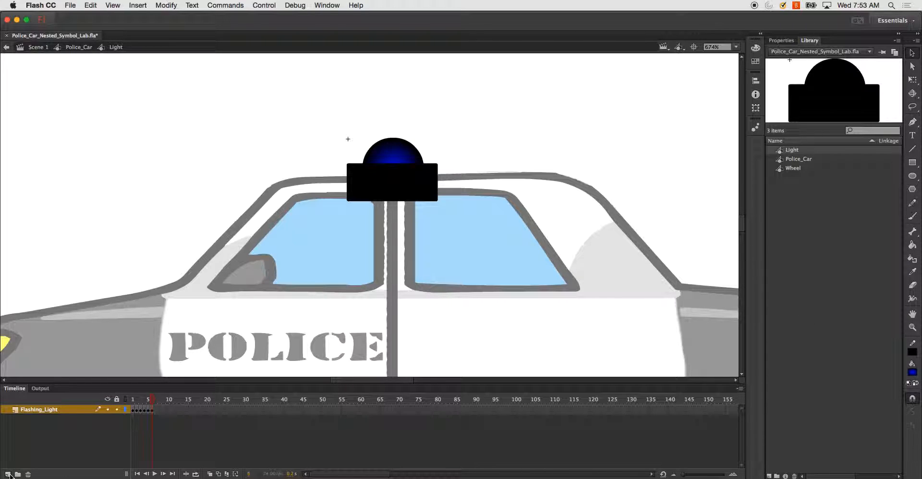
- Insert a keyframe at frame 7 and fill the light's dome with solid blue
key(F6)
click(393, 156)
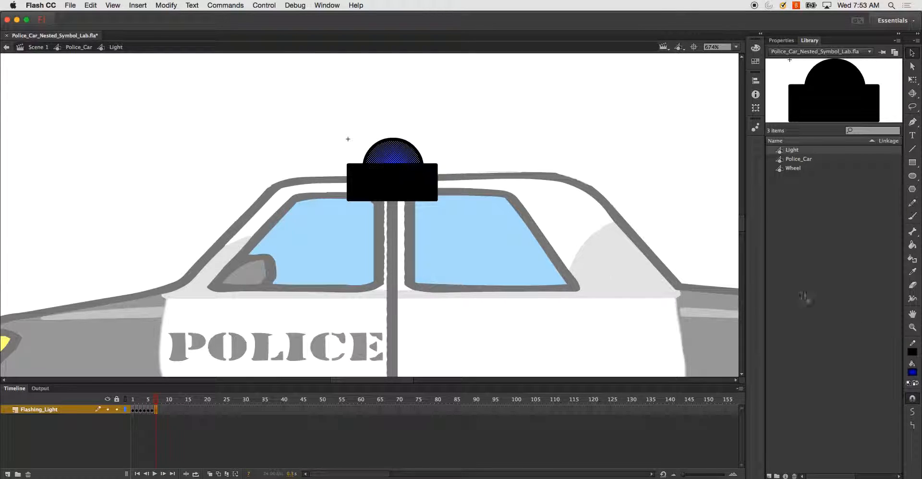
click(913, 374)
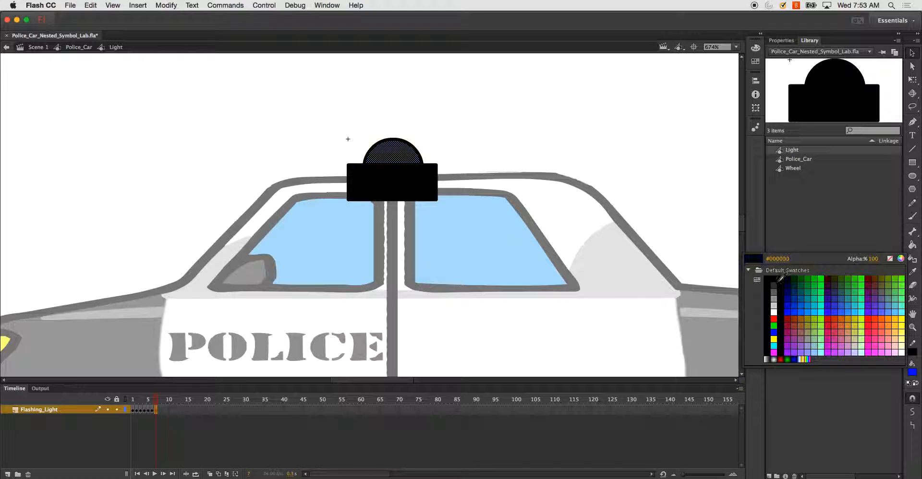
click(775, 332)
click(671, 219)
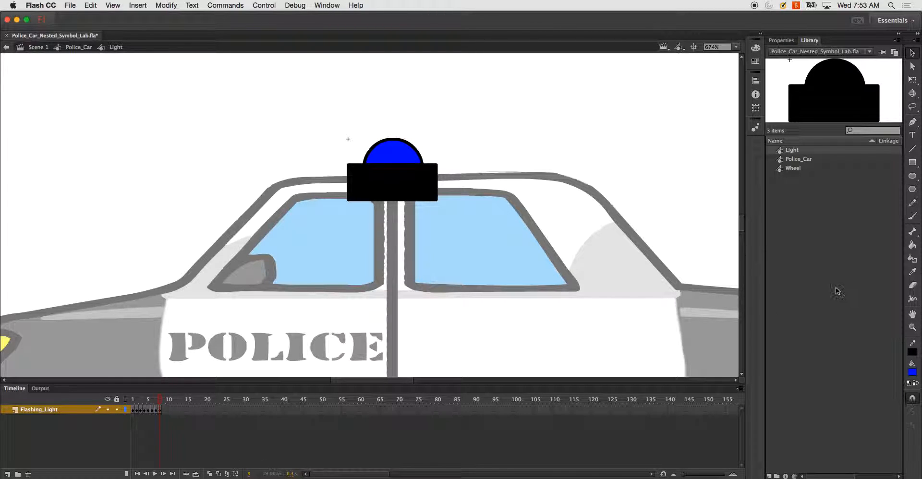
- Insert a keyframe at frame 8 and fill the dome with the blue radial gradient
click(913, 373)
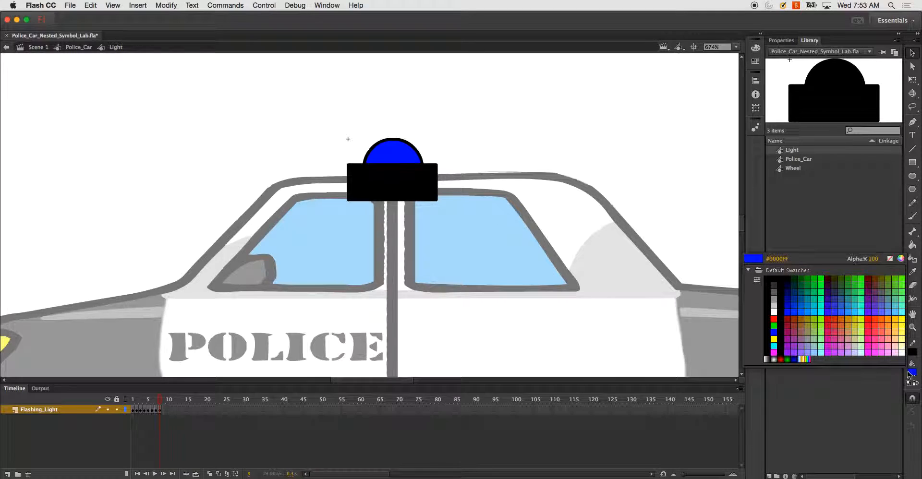
click(796, 361)
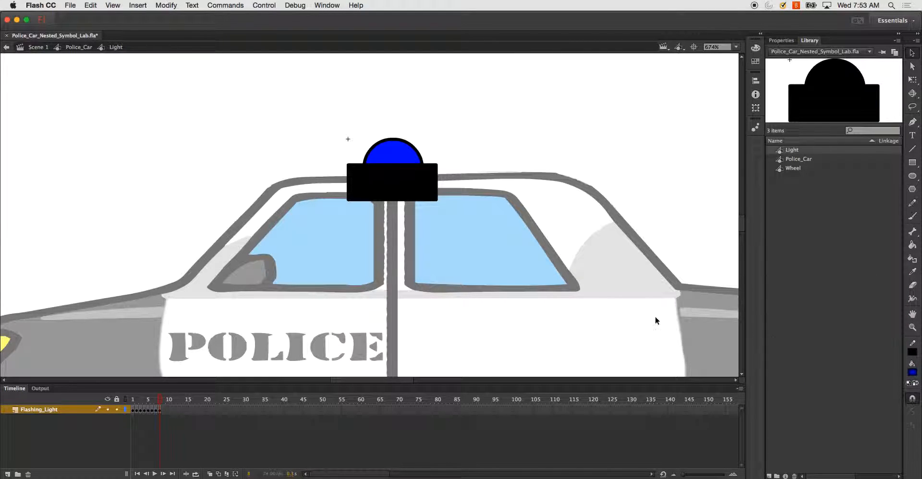
click(402, 158)
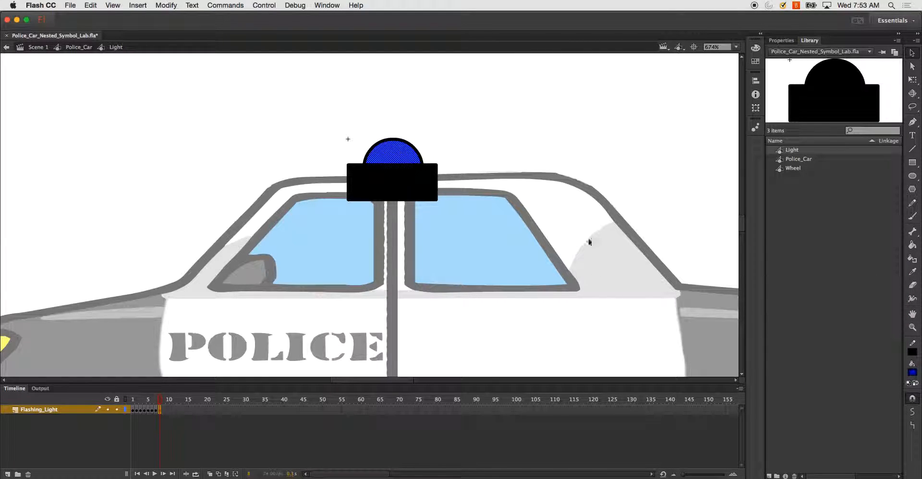
click(913, 373)
click(794, 359)
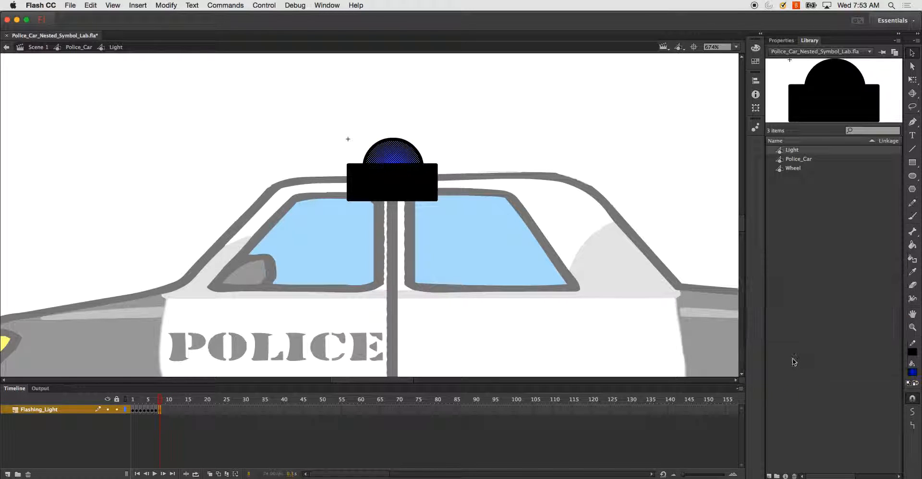
click(673, 217)
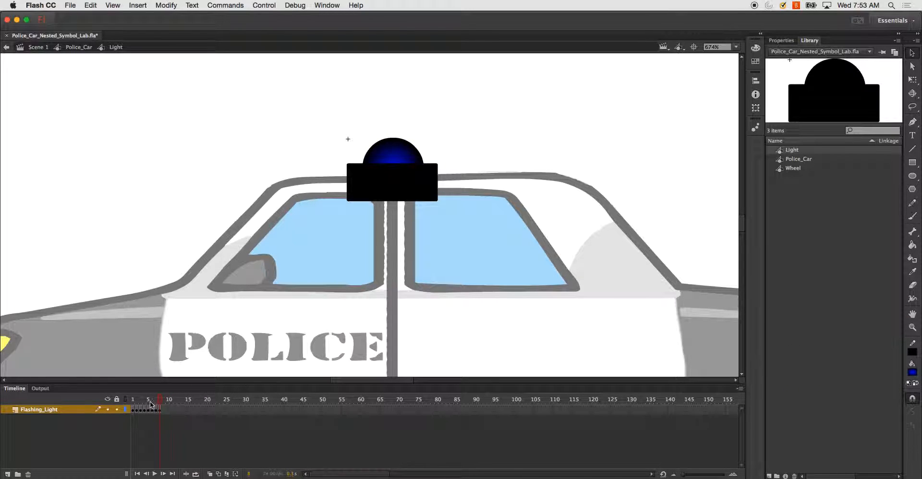
- Preview the flashing light from frame 1 in the Light symbol and within the Police_Car symbol
drag(159, 403, 85, 406)
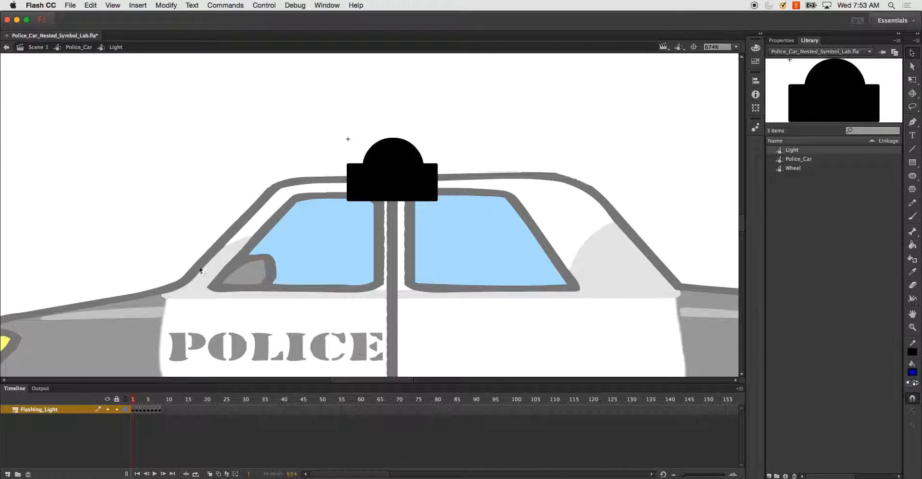
key(Return)
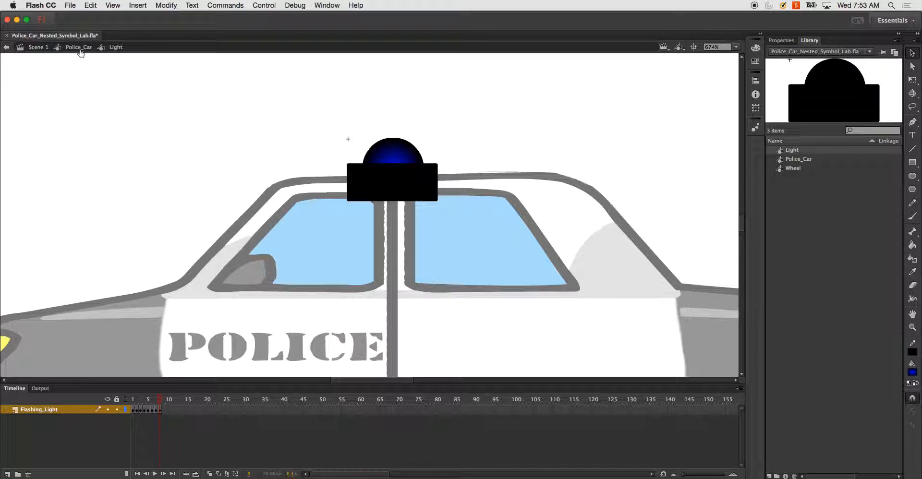
key(Return)
key(Return)
key(Return)
click(71, 48)
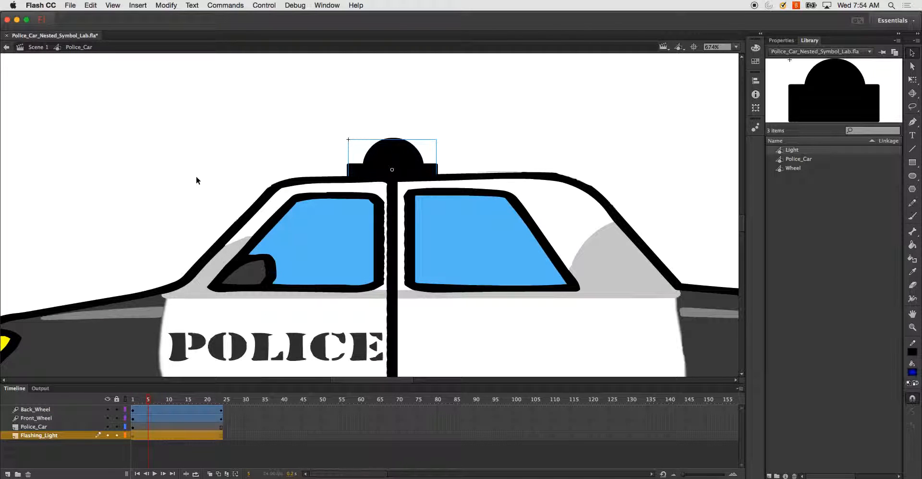
key(Return)
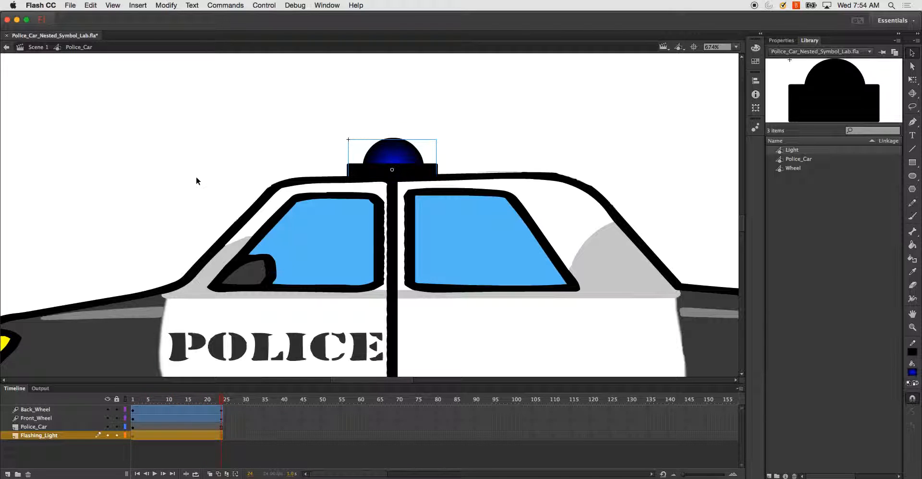
- Return to Scene 1 and preview the nested car animation on the main timeline from frame 1
click(42, 50)
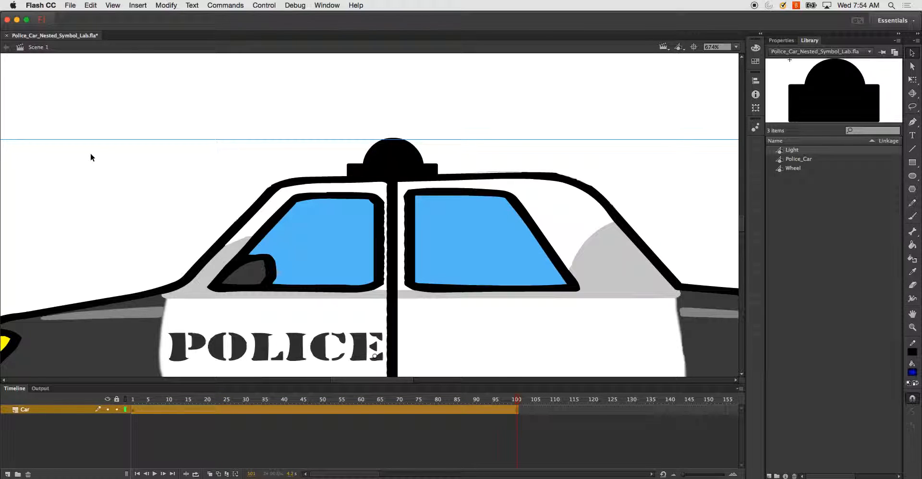
key(super+minus)
key(super+minus)
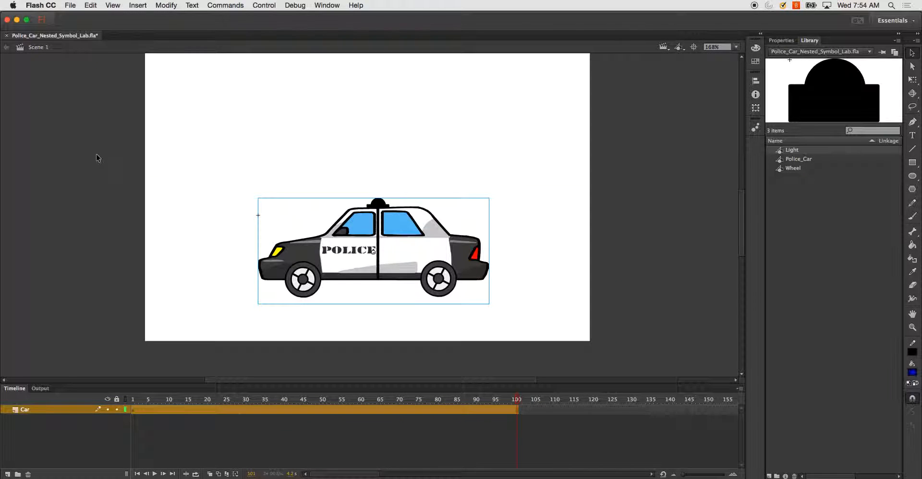
key(Return)
click(204, 230)
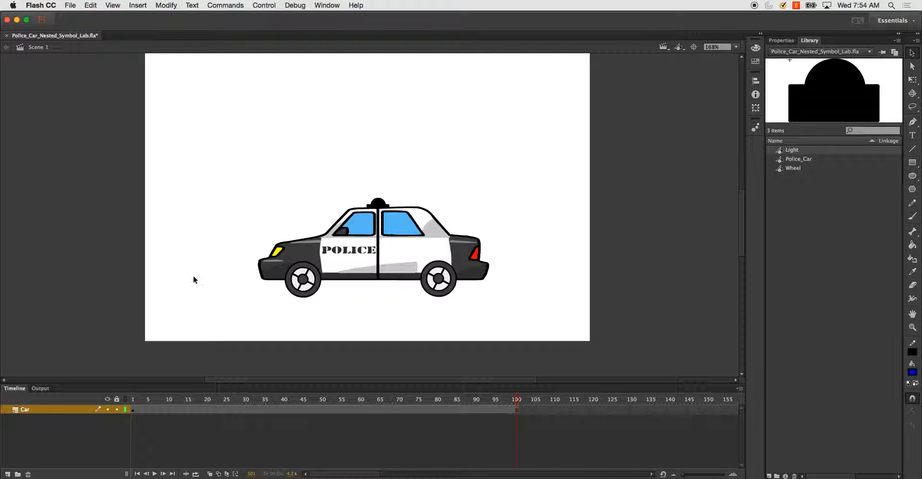
drag(142, 405, 96, 412)
key(Return)
- Create a motion tween on the Car layer and place the car just beyond the stage's right edge at frame 1
click(299, 413)
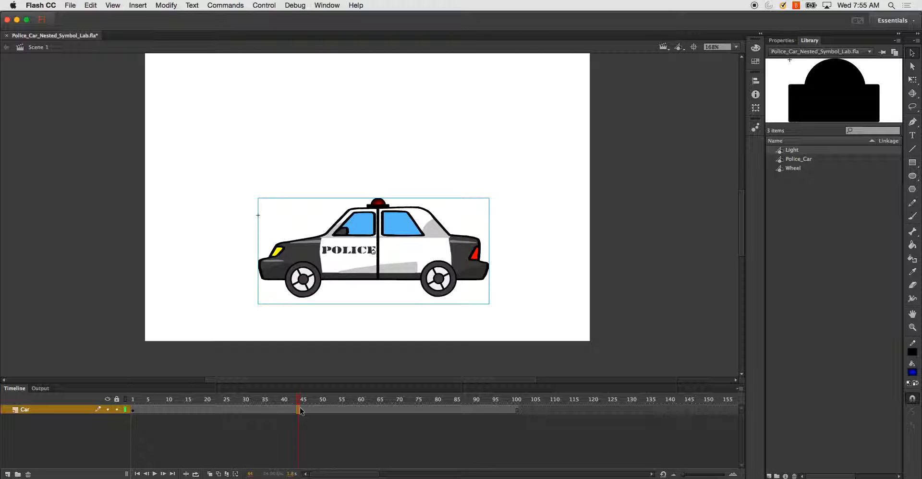
right_click(302, 409)
click(386, 228)
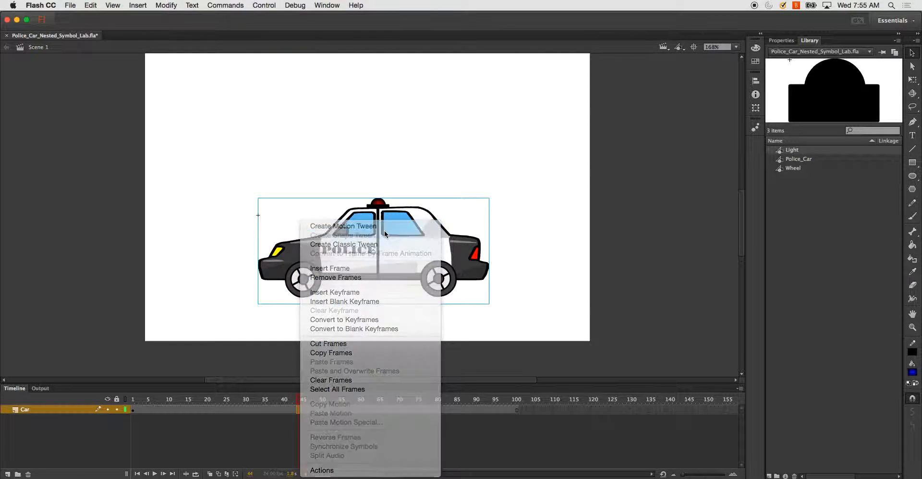
drag(246, 401, 87, 405)
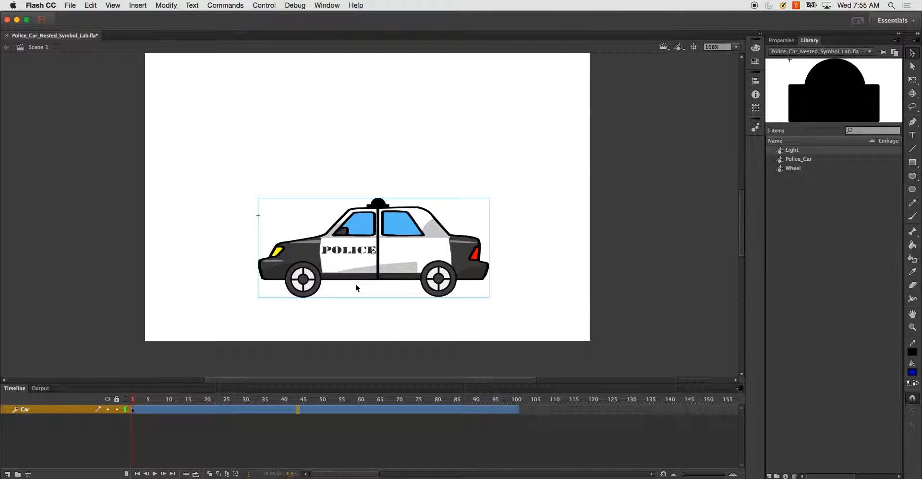
drag(353, 262, 690, 281)
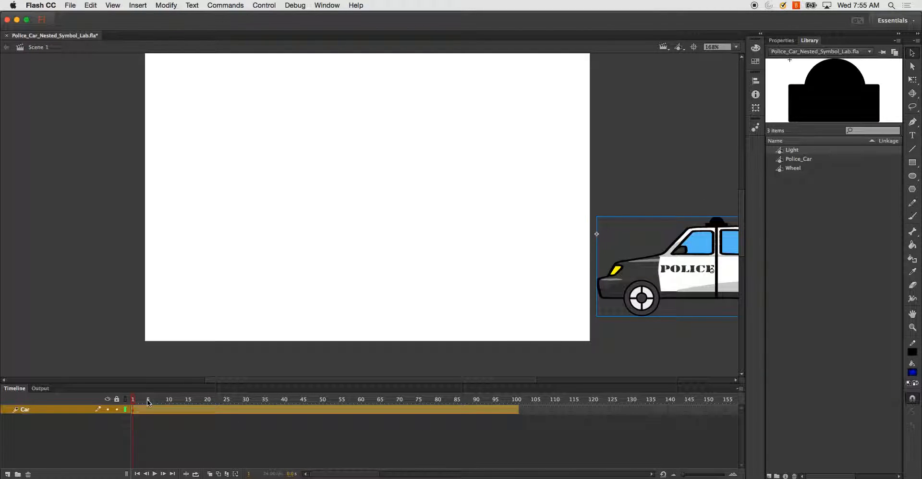
- Move the car horizontally past the stage's left edge at the tween's last frame
drag(138, 403, 413, 402)
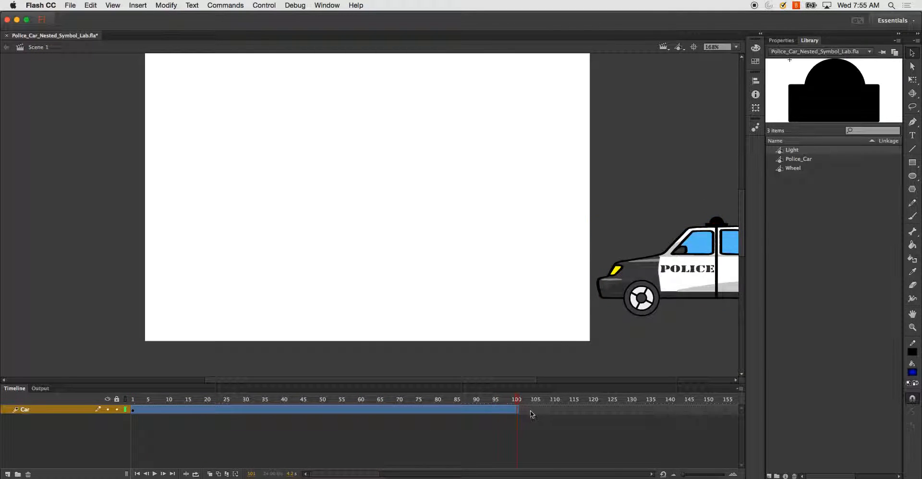
click(517, 410)
drag(663, 275, 195, 275)
drag(265, 298, 54, 296)
- Preview the car driving across the stage
key(Return)
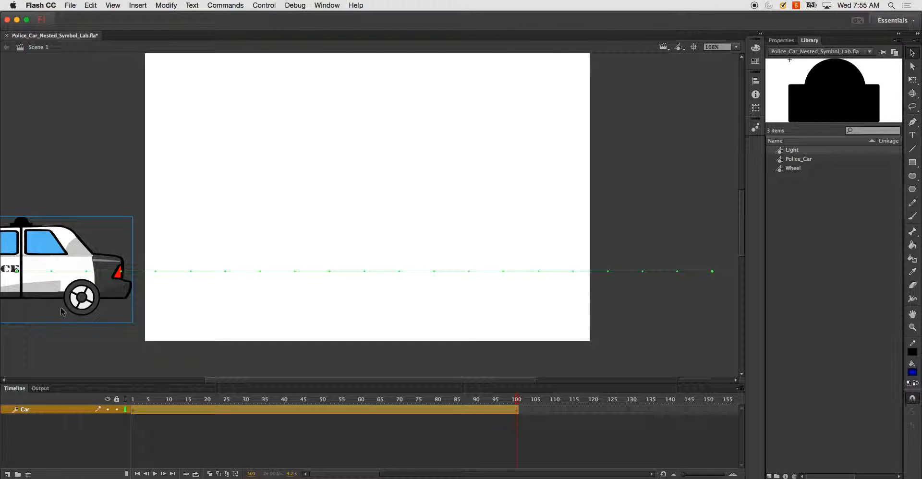
key(Return)
click(169, 410)
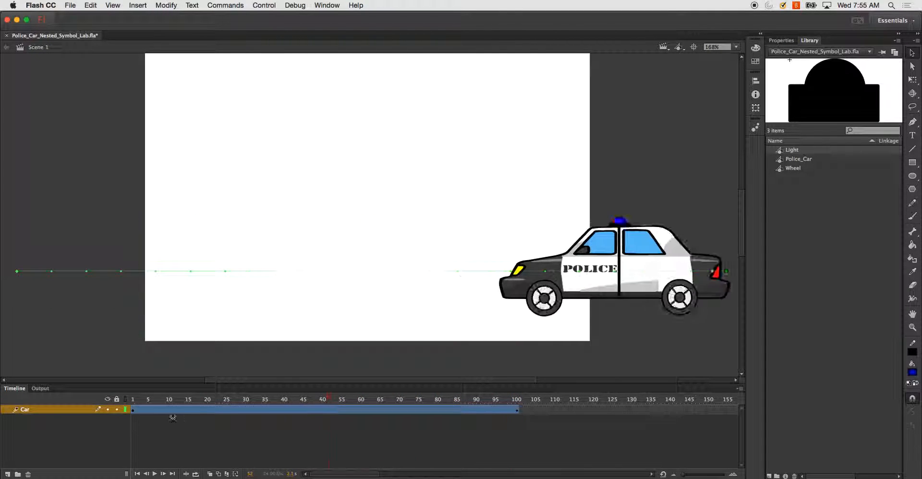
key(Return)
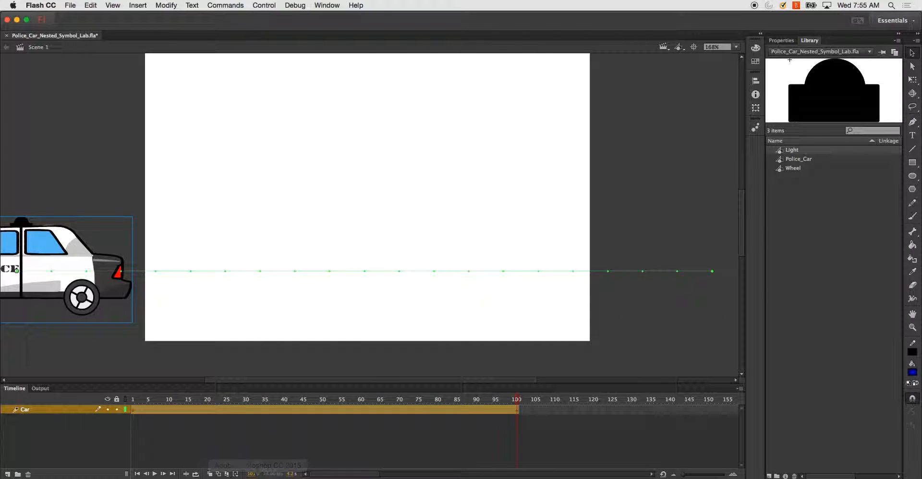
- Add a layer with a Police_Car instance just beyond the stage's right edge at frame 1, hiding the Car layer
click(12, 470)
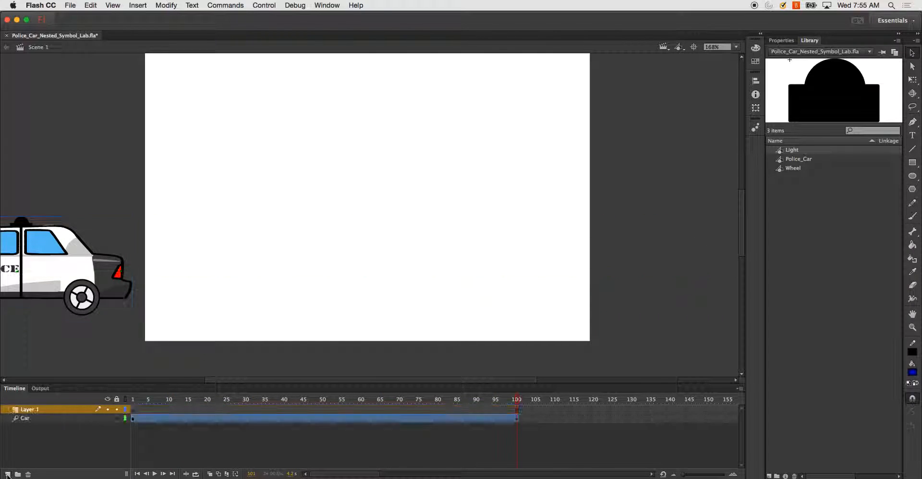
click(140, 402)
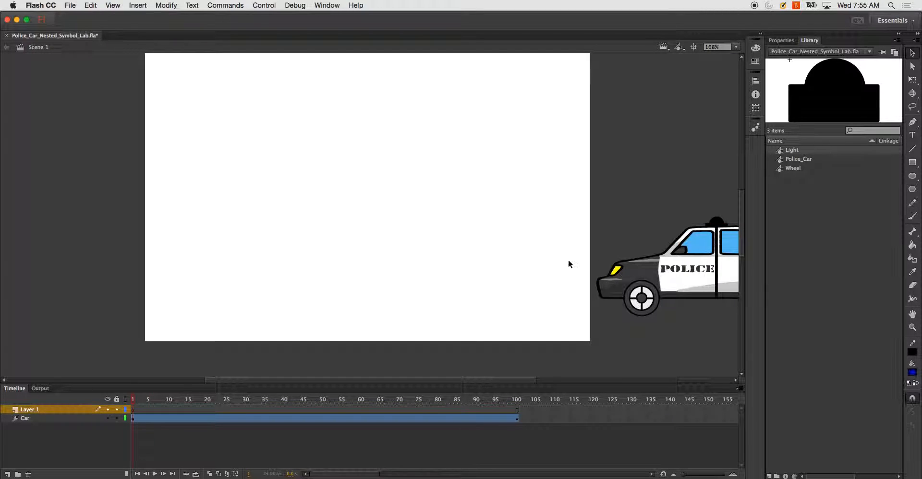
click(798, 158)
drag(802, 159, 419, 263)
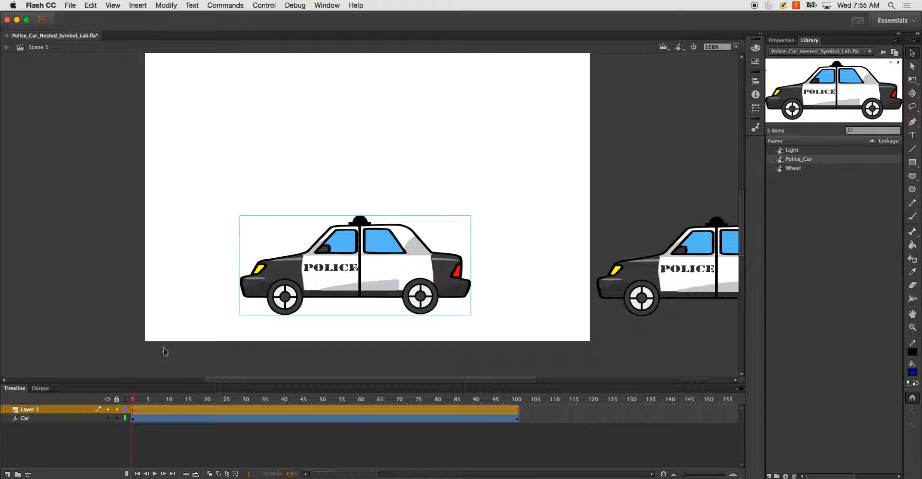
click(108, 418)
drag(327, 287, 684, 285)
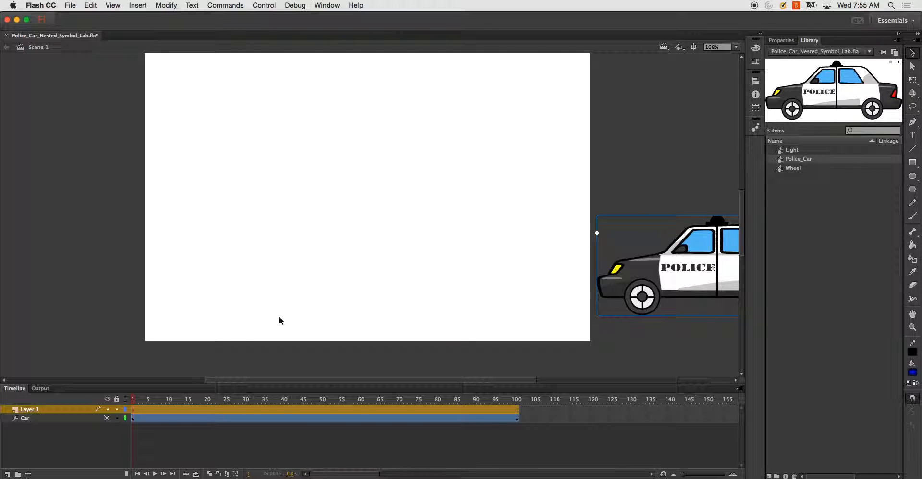
- Create a motion tween on Layer 1, move its car to the middle of the stage at frame 50, and preview it
click(139, 409)
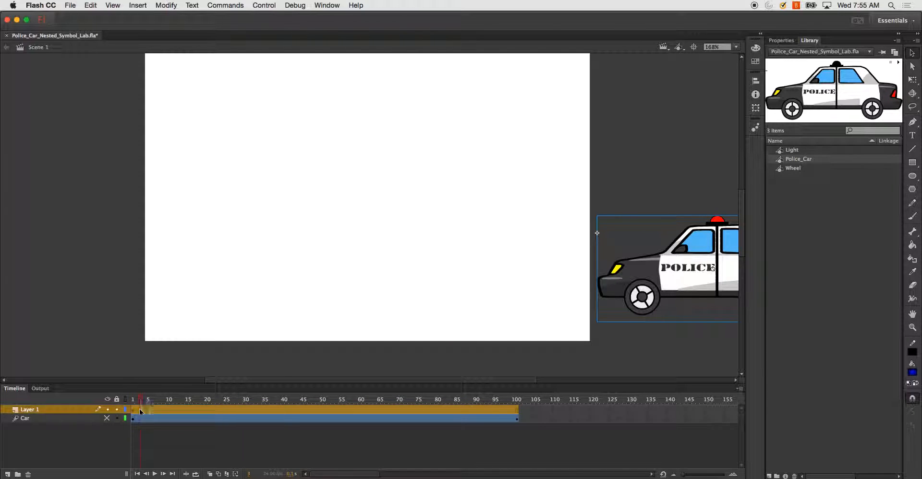
right_click(140, 410)
click(183, 226)
drag(144, 404, 320, 416)
click(323, 412)
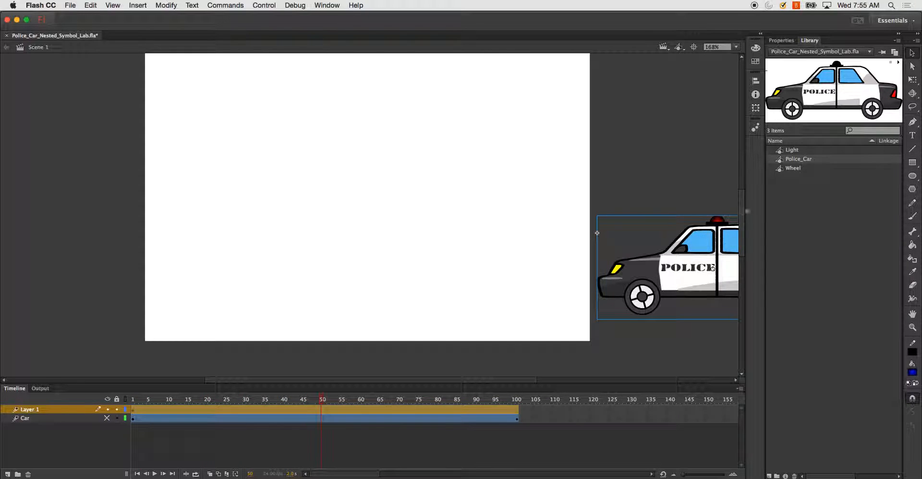
drag(707, 270, 362, 270)
key(Return)
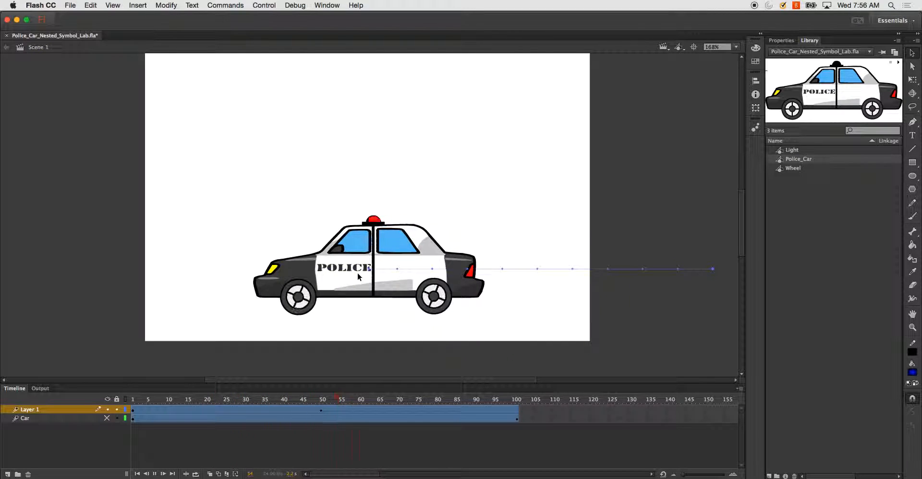
click(358, 276)
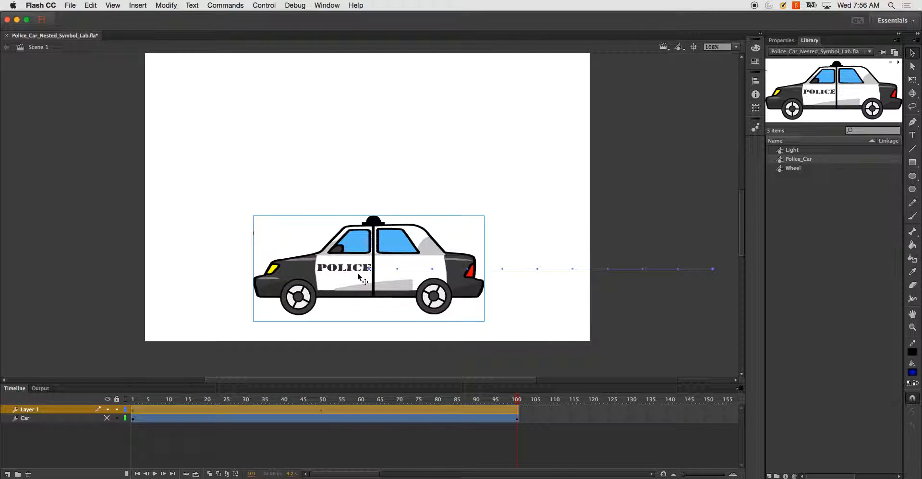
- Rename Layer 1 to Car_2
double_click(42, 412)
text(C)
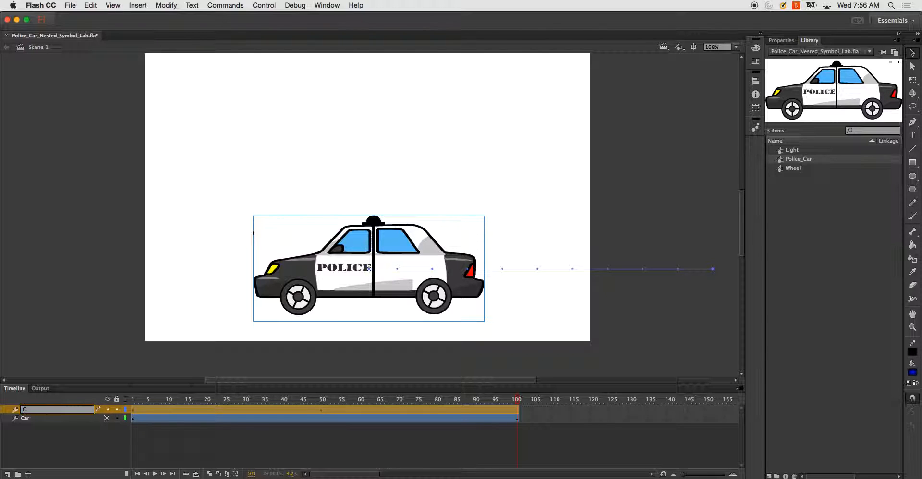
text(ar)
key(Return)
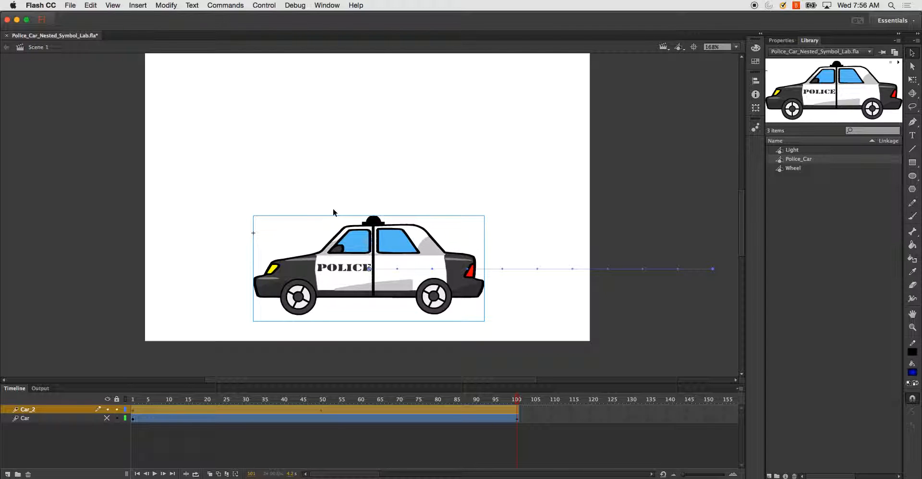
- Open the stopped car's Police_Car symbol and the Light symbol nested inside it
click(363, 344)
click(305, 308)
double_click(388, 233)
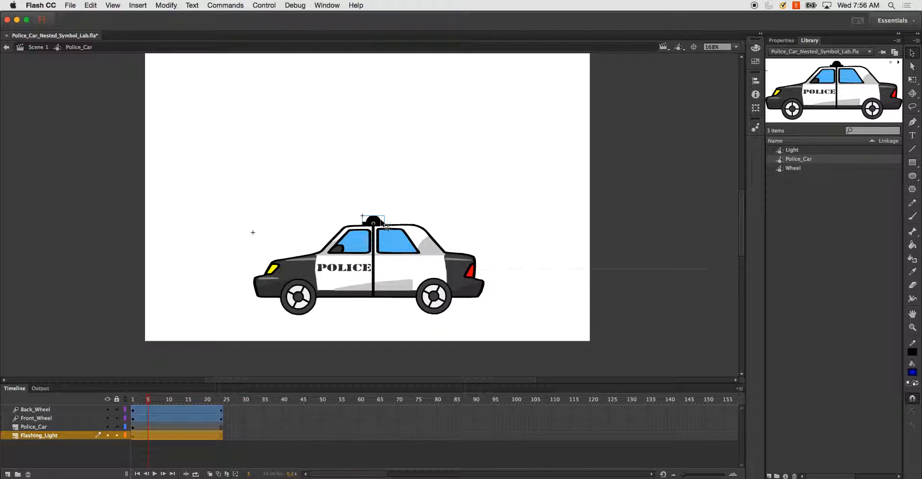
double_click(374, 221)
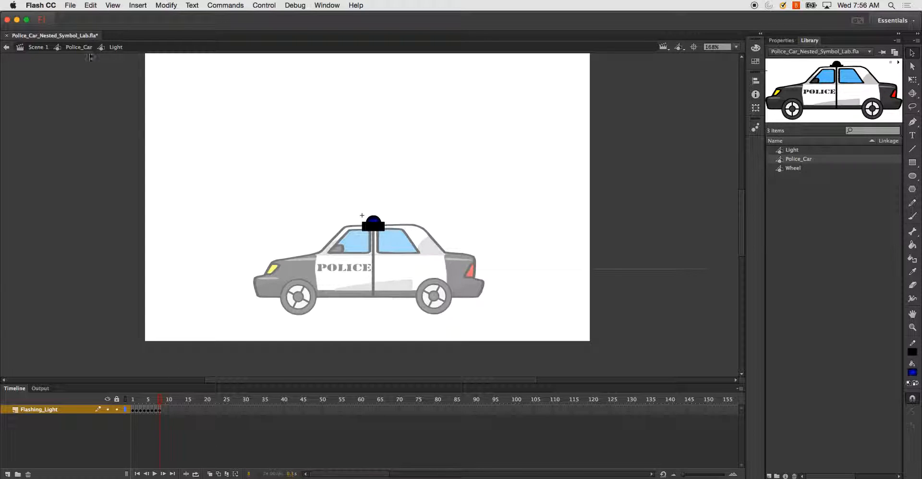
- Go back to the Police_Car symbol, preview its timeline, and examine the rotation settings of the Back_Wheel motion tween
click(79, 47)
key(Return)
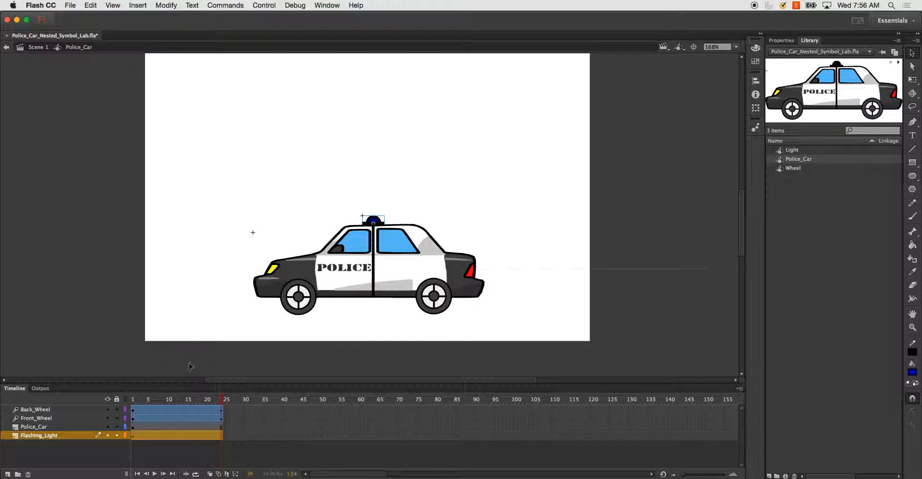
click(311, 309)
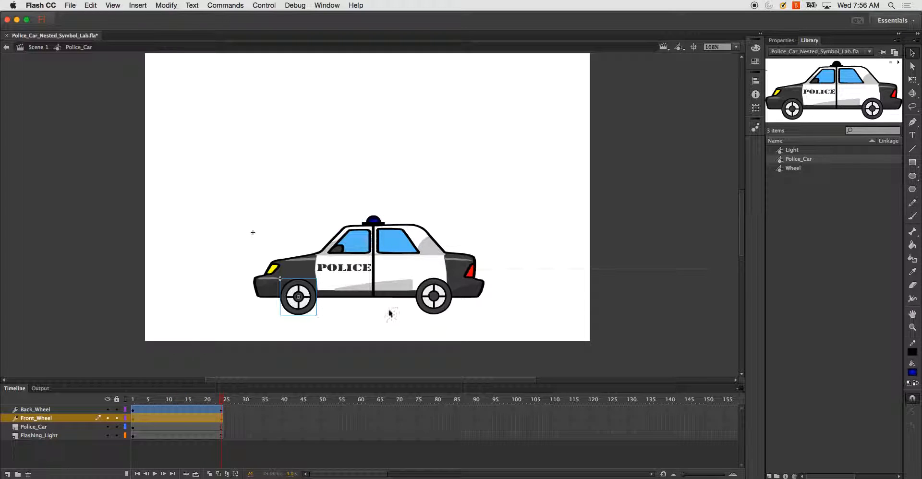
click(428, 307)
click(591, 241)
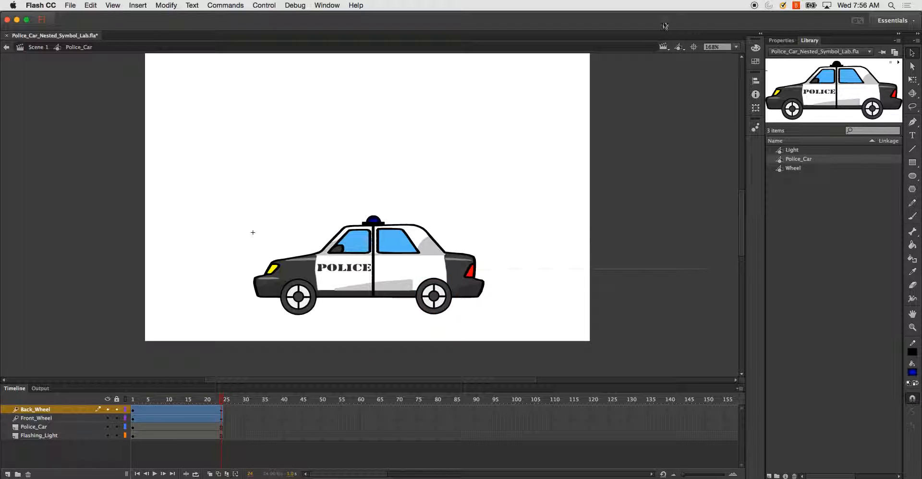
click(787, 40)
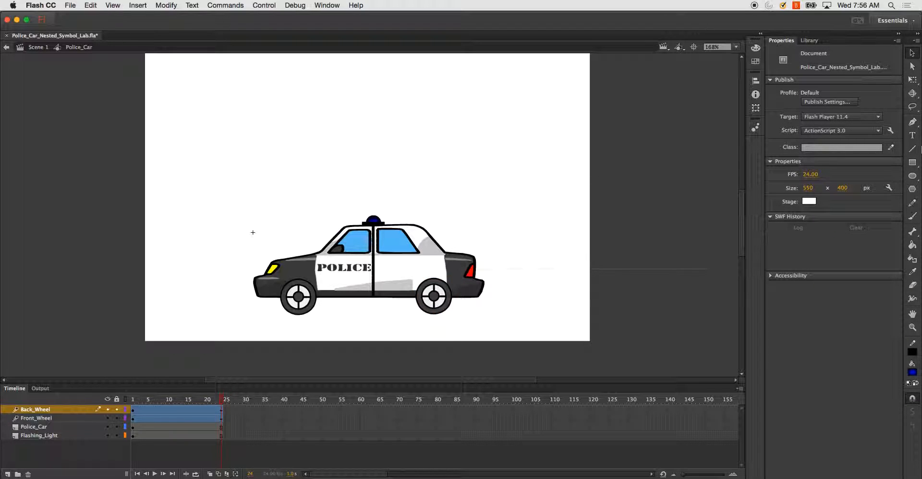
click(222, 411)
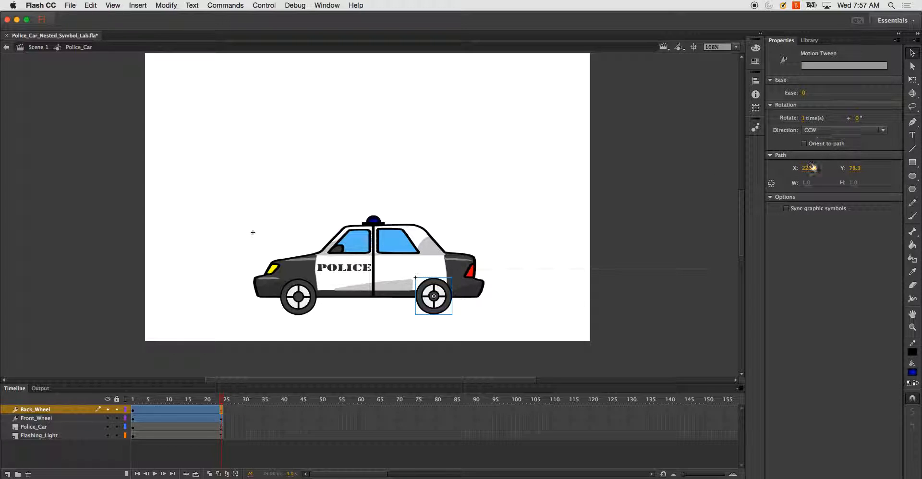
- Return to the main scene and preview the Car_2 animation
double_click(441, 155)
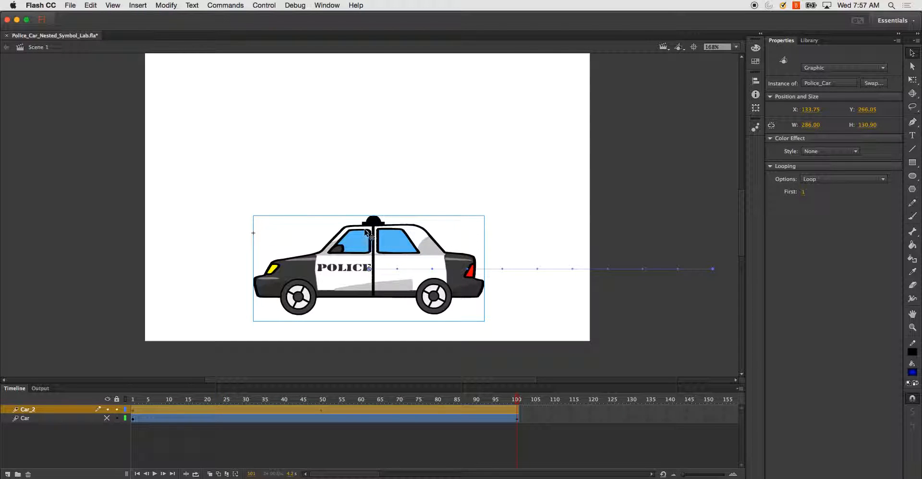
key(Return)
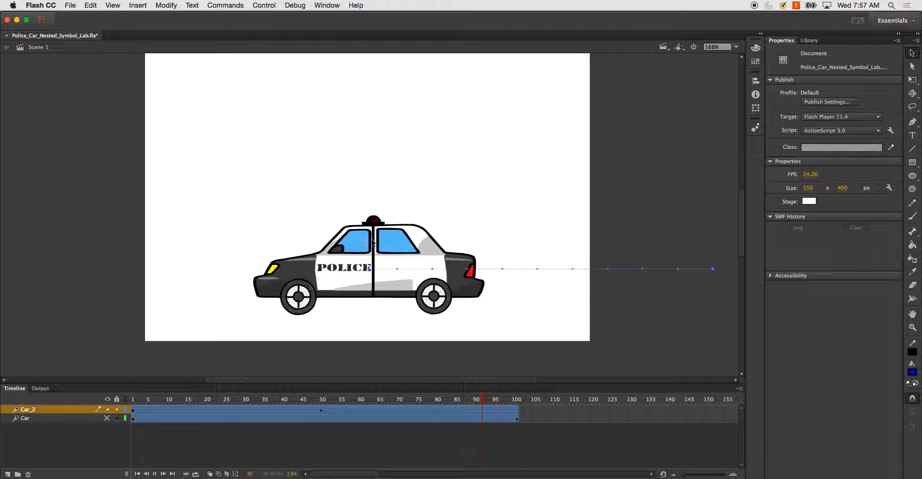
click(378, 202)
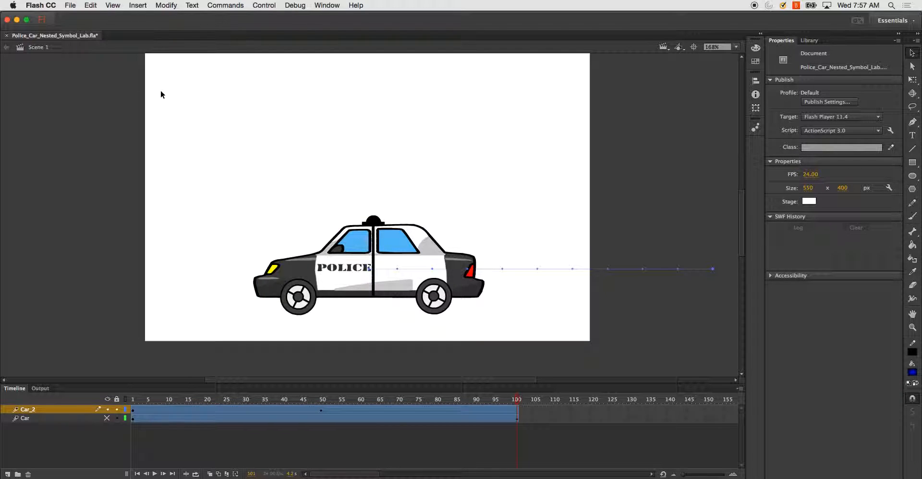
click(71, 5)
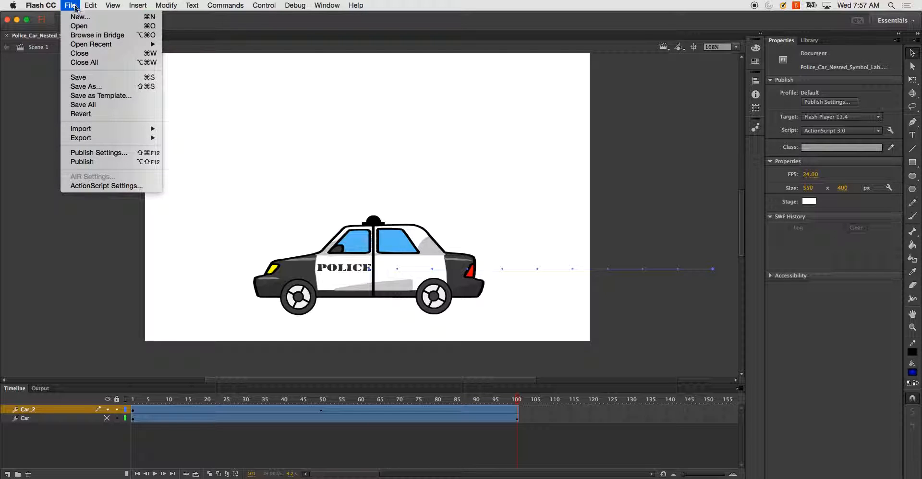
click(376, 107)
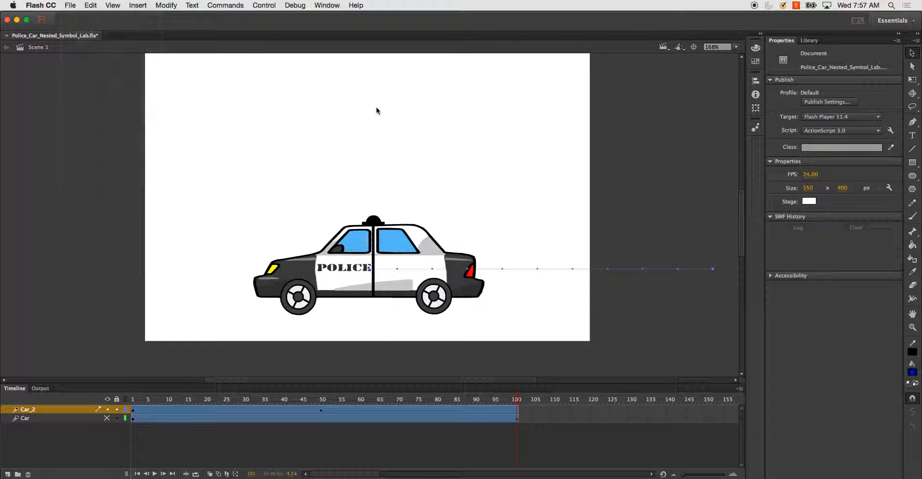